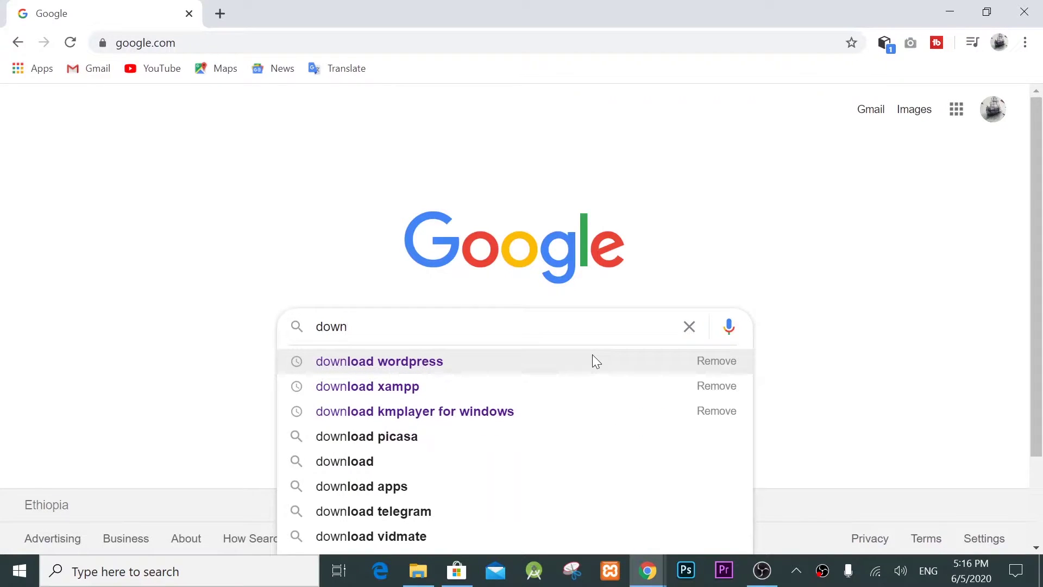
Step: Type 'download' into the Google search box
text(load)
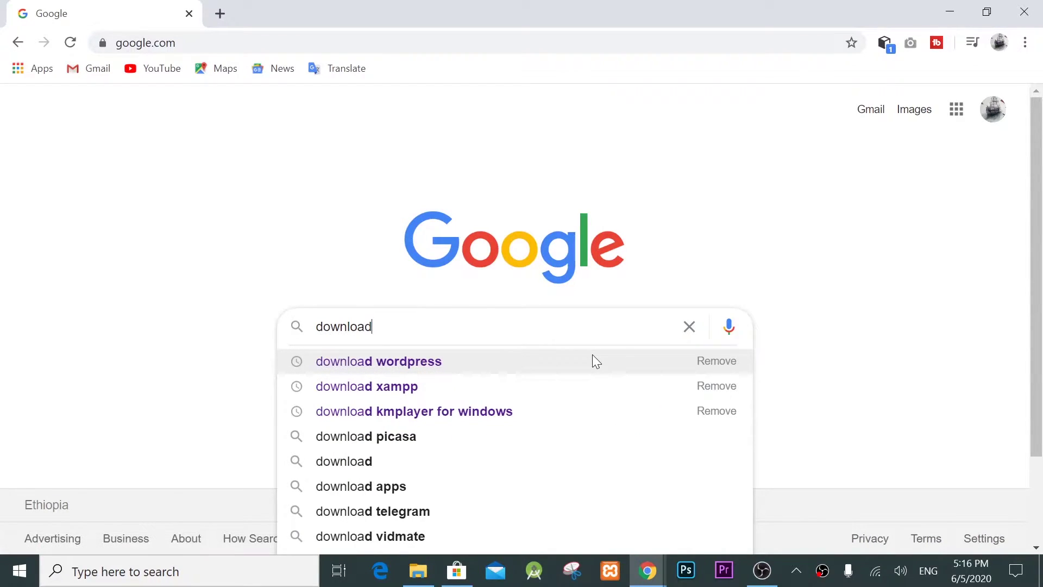
Step: Search Google for 'download wordpress' and open the official wordpress.org download page
key(Down)
key(Up)
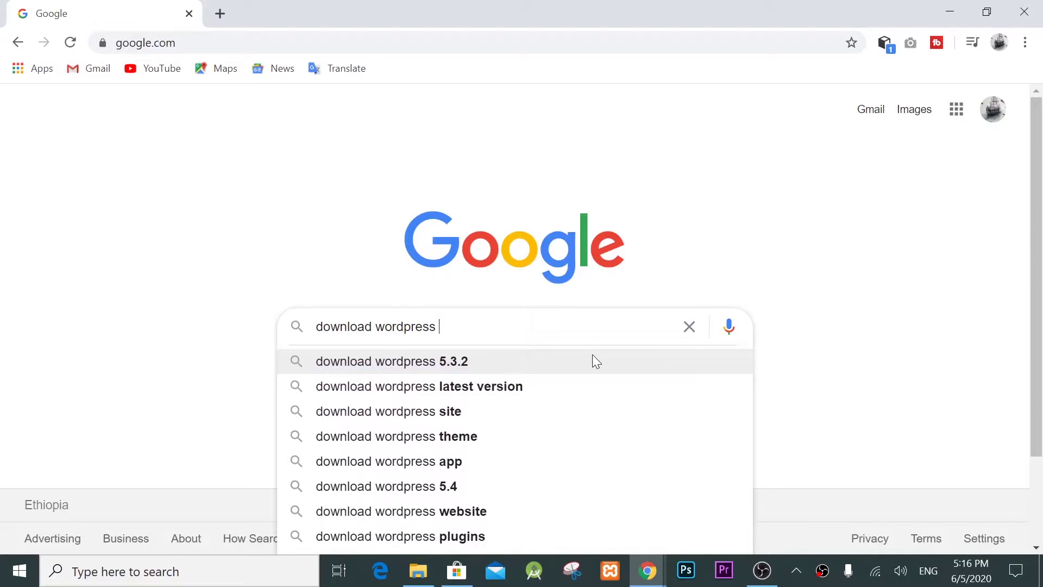
key(Return)
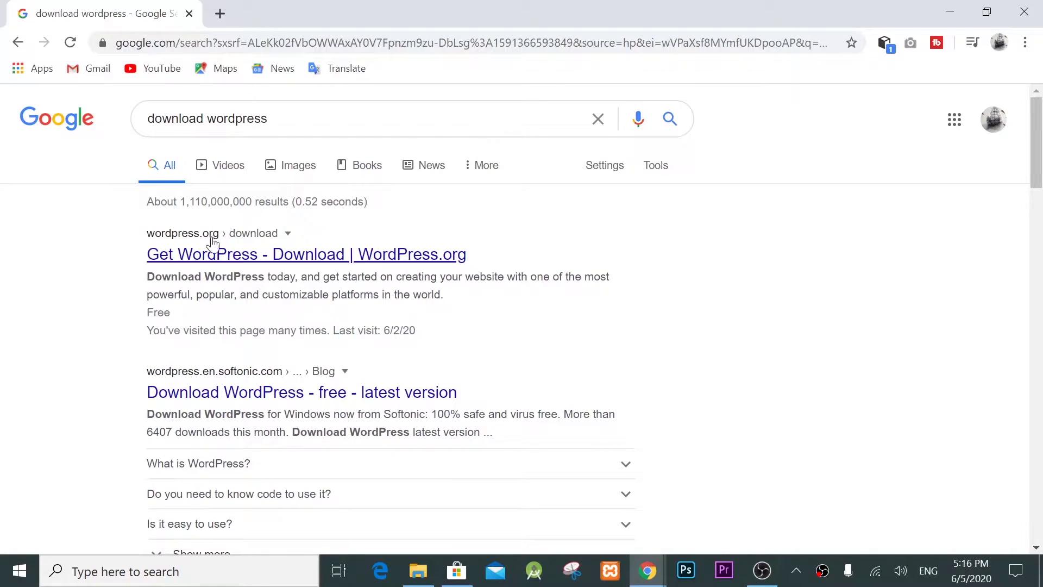
click(197, 255)
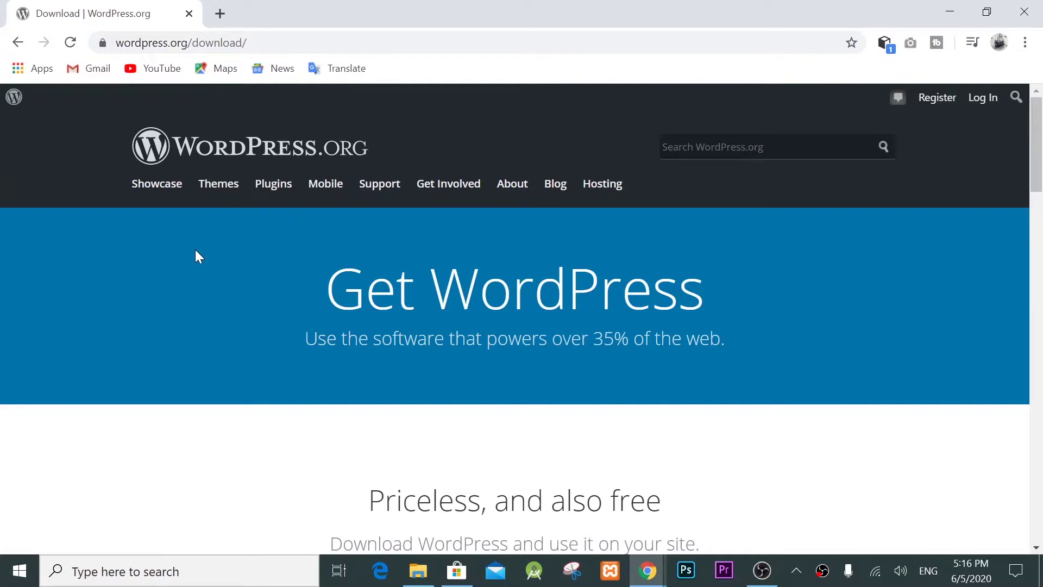
Step: Download WordPress 5.4.1 and dismiss the Hooray! confirmation message
scroll(314, 259, down, 2)
scroll(233, 272, up, 2)
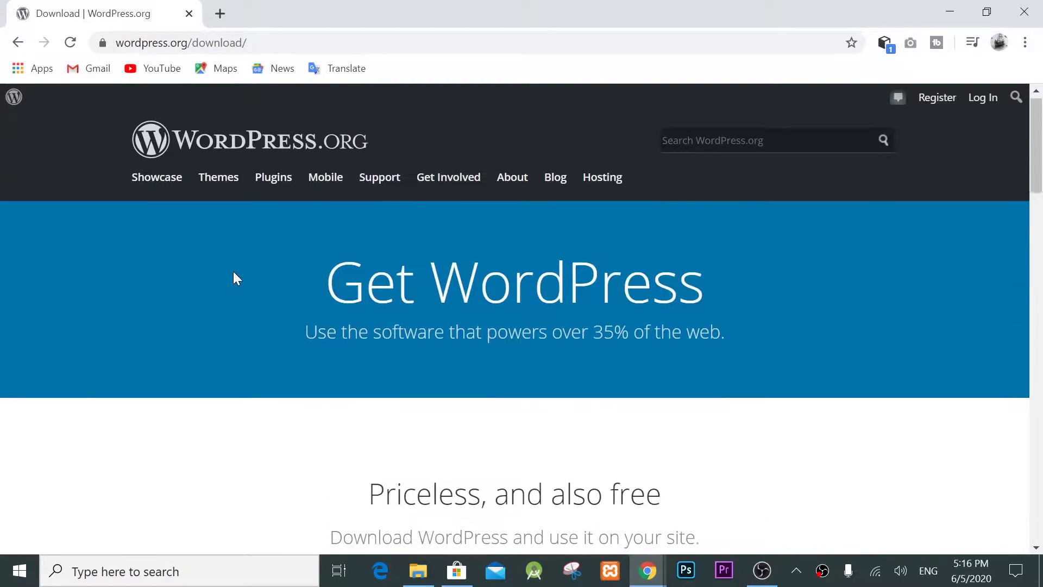
scroll(357, 349, down, 4)
drag(368, 272, 686, 261)
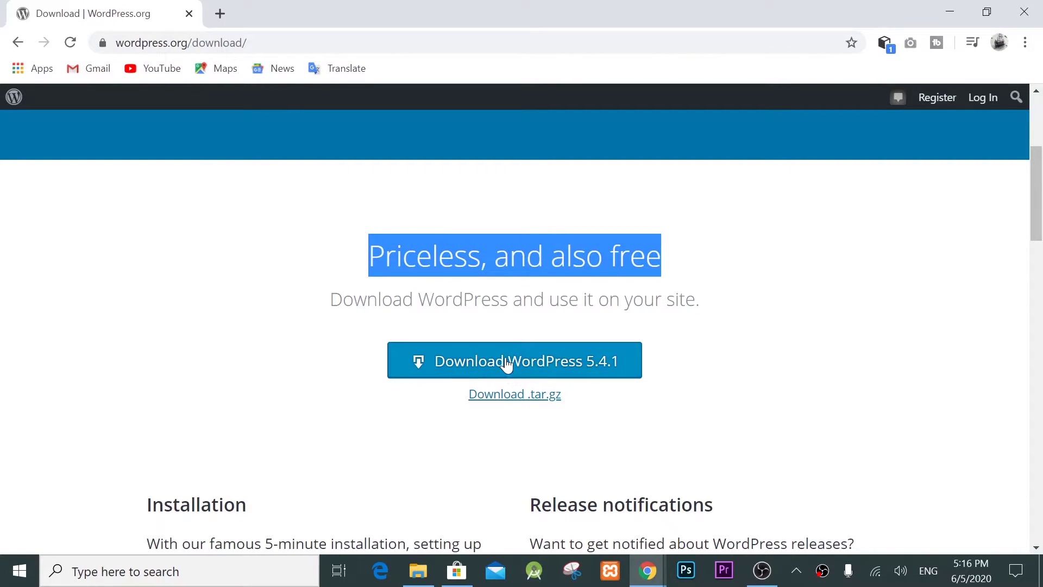
click(553, 373)
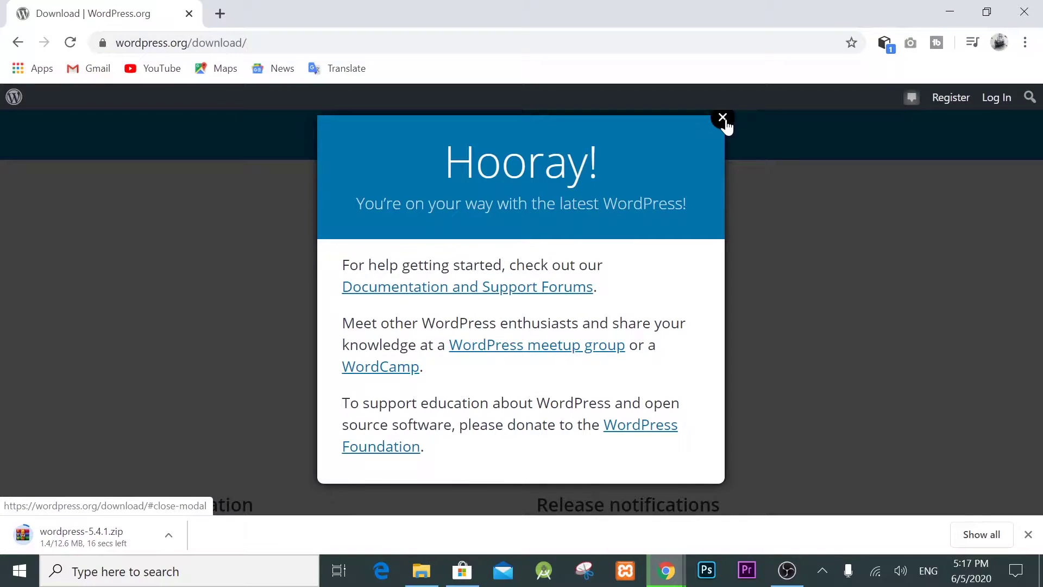
click(723, 118)
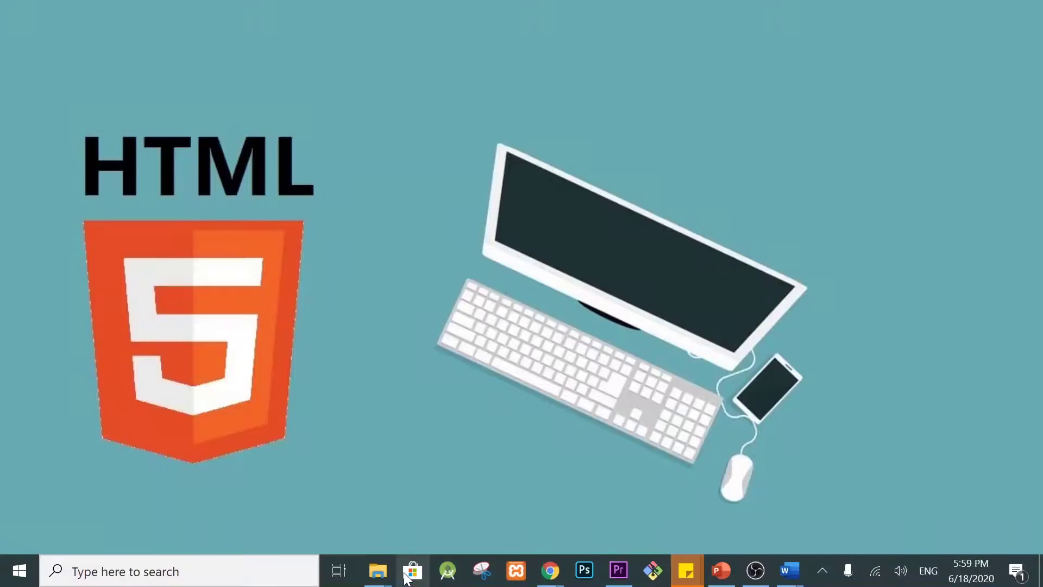
Step: Extract wordpress-5.4.1 in the Wordpress folder and open the new wordpress folder
mouse_move(385, 574)
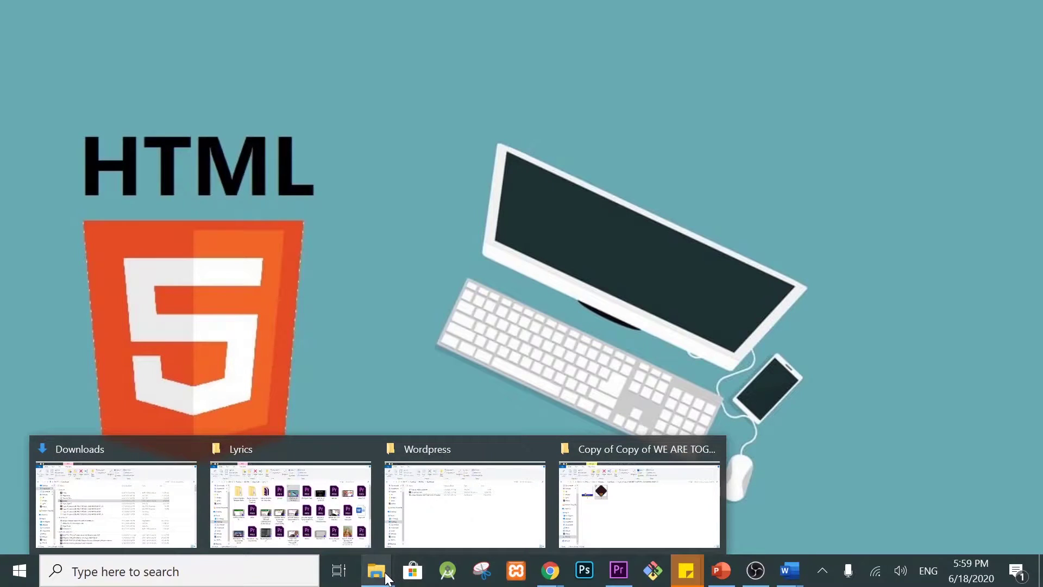
click(465, 523)
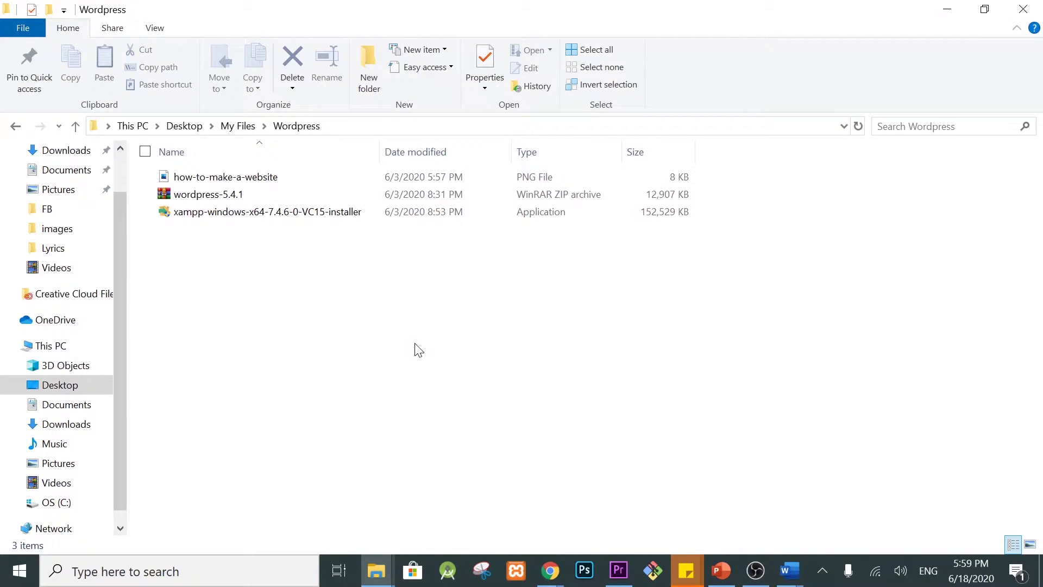
right_click(234, 200)
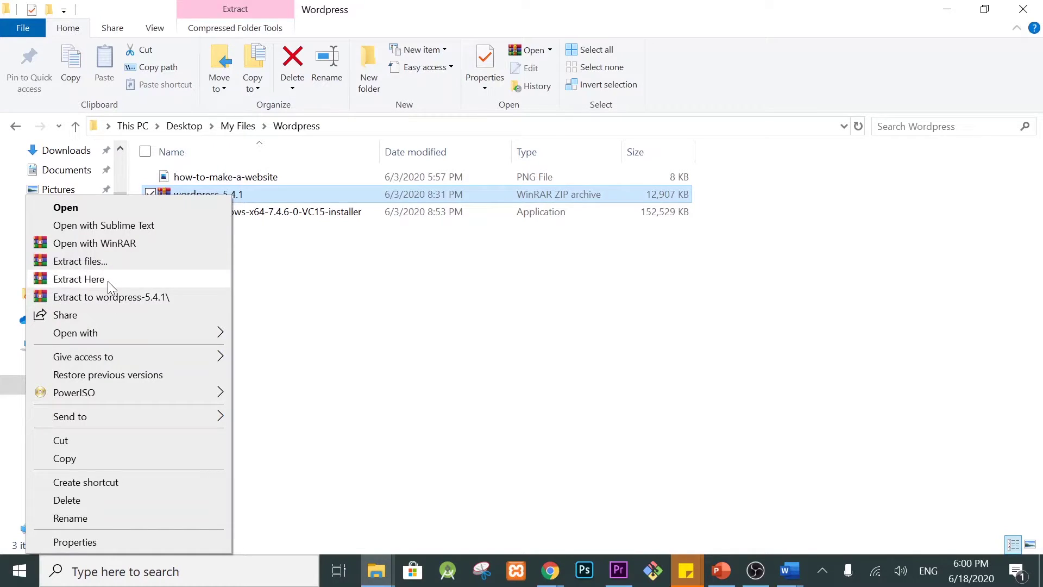
click(108, 281)
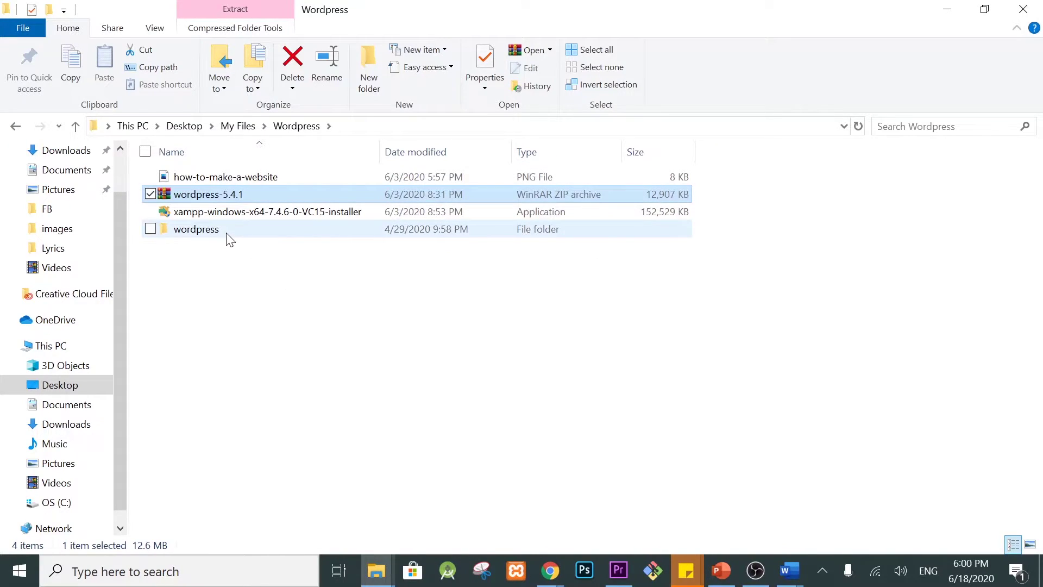
click(227, 234)
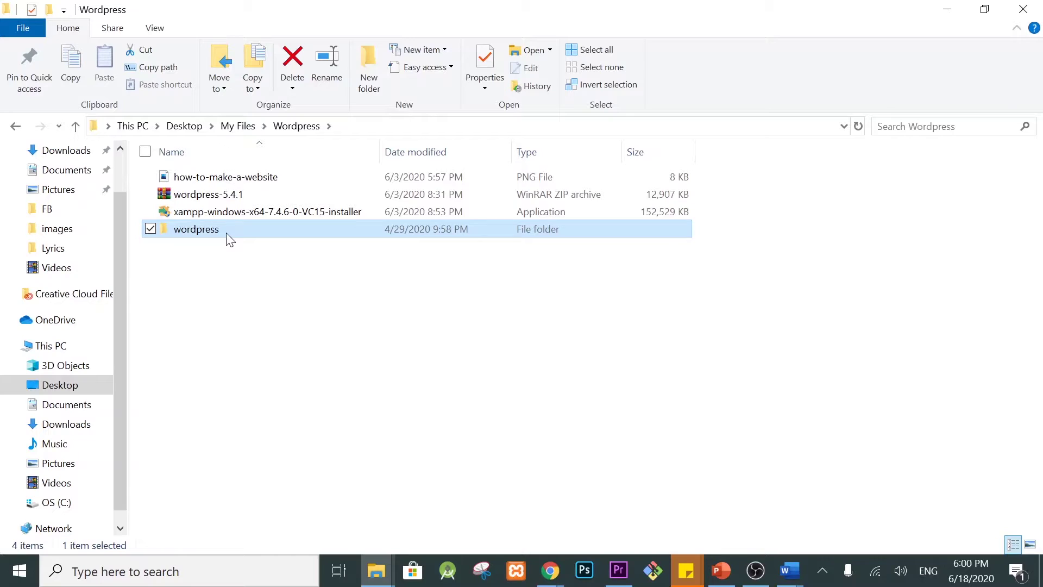
double_click(229, 238)
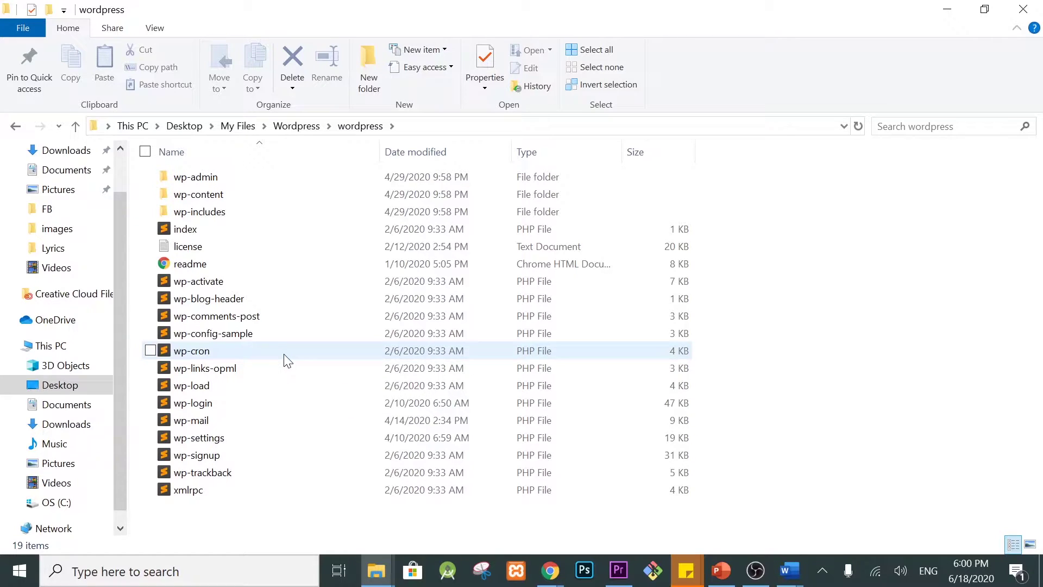
Step: Copy all the WordPress files and navigate to C:\xampp\htdocs
drag(256, 515, 173, 169)
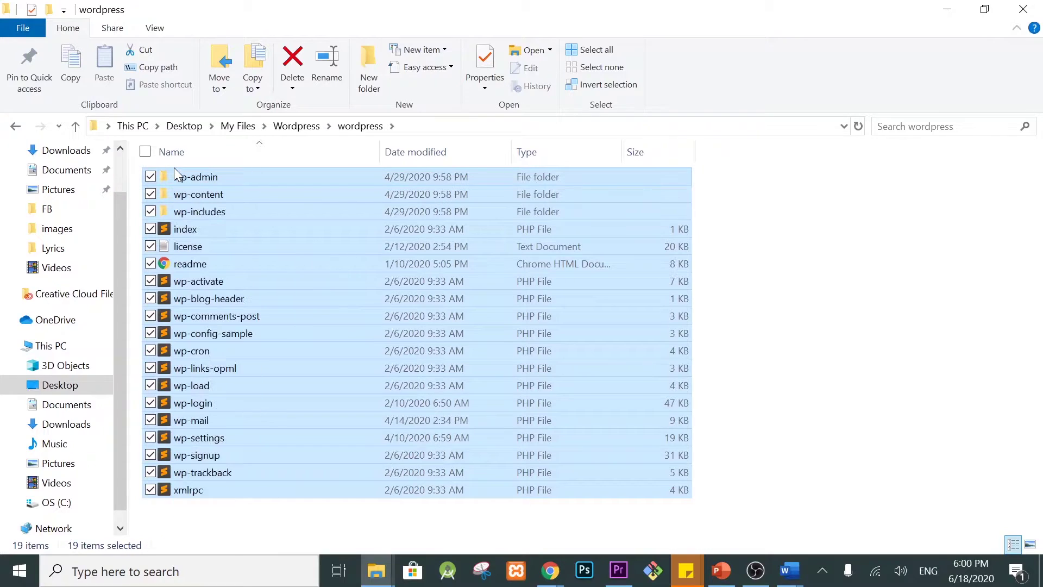
right_click(202, 200)
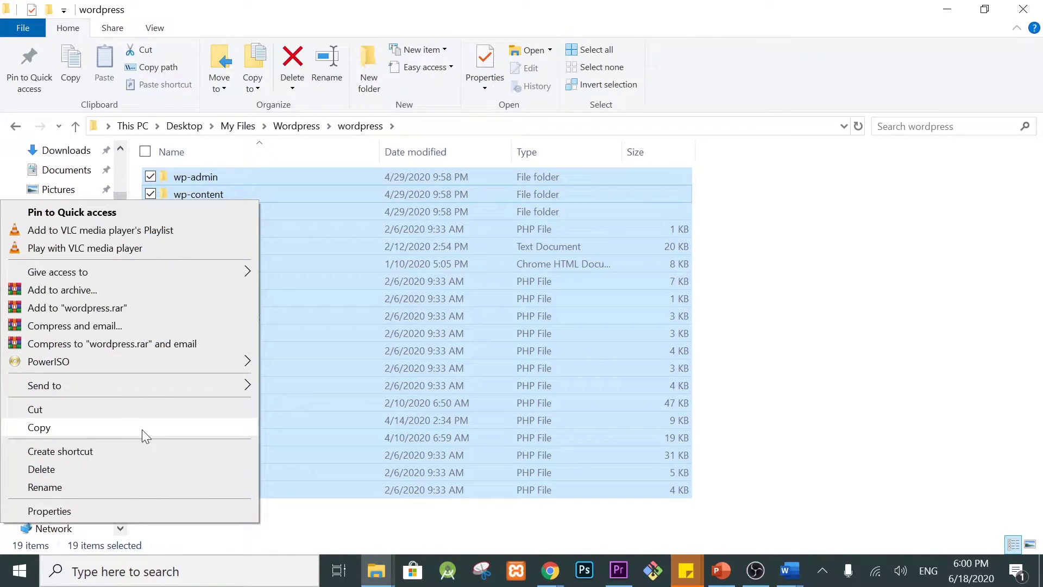
click(141, 428)
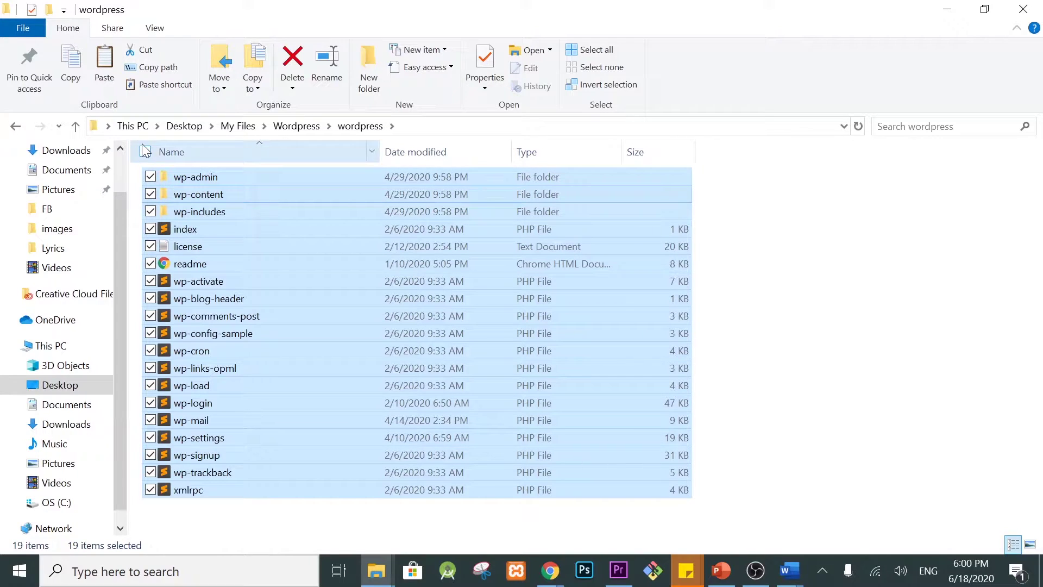
click(134, 126)
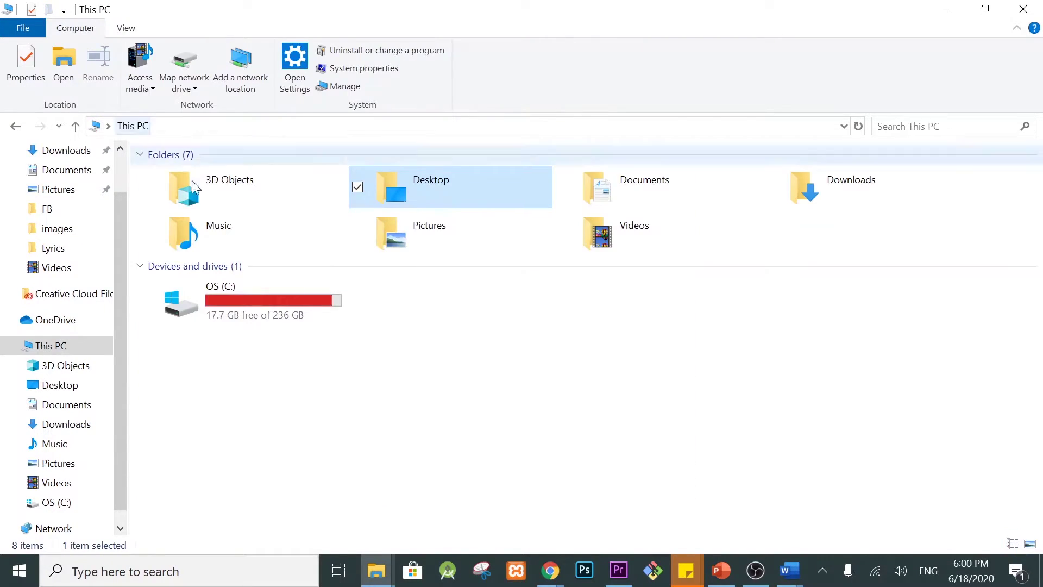
double_click(259, 297)
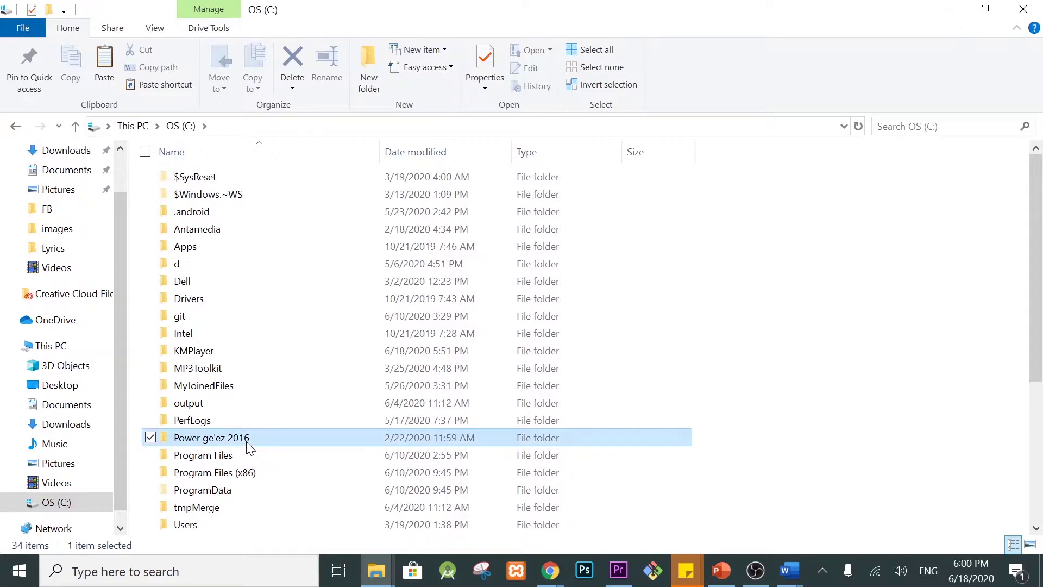
scroll(250, 429, down, 5)
key(Return)
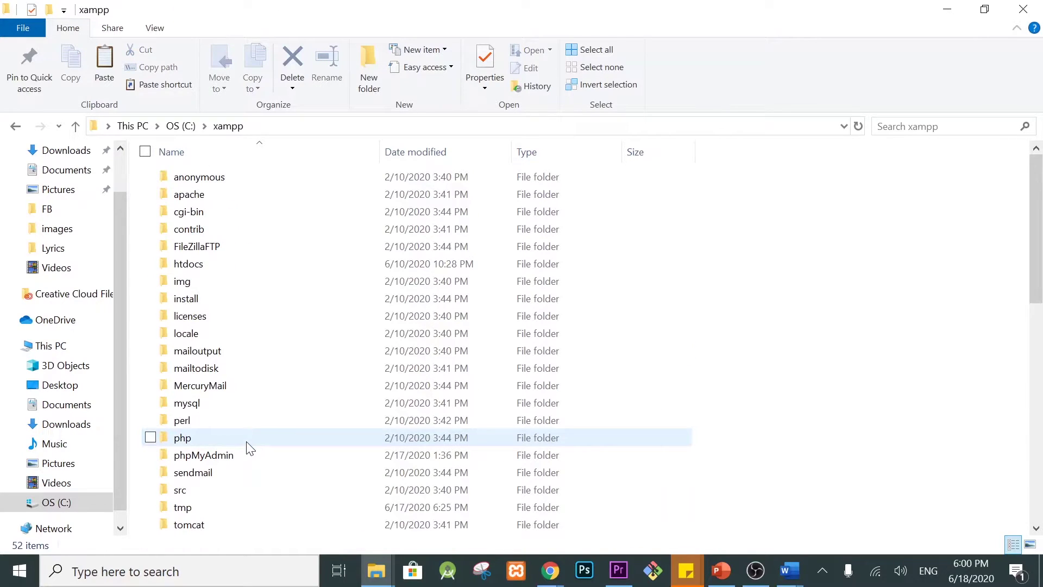
double_click(191, 267)
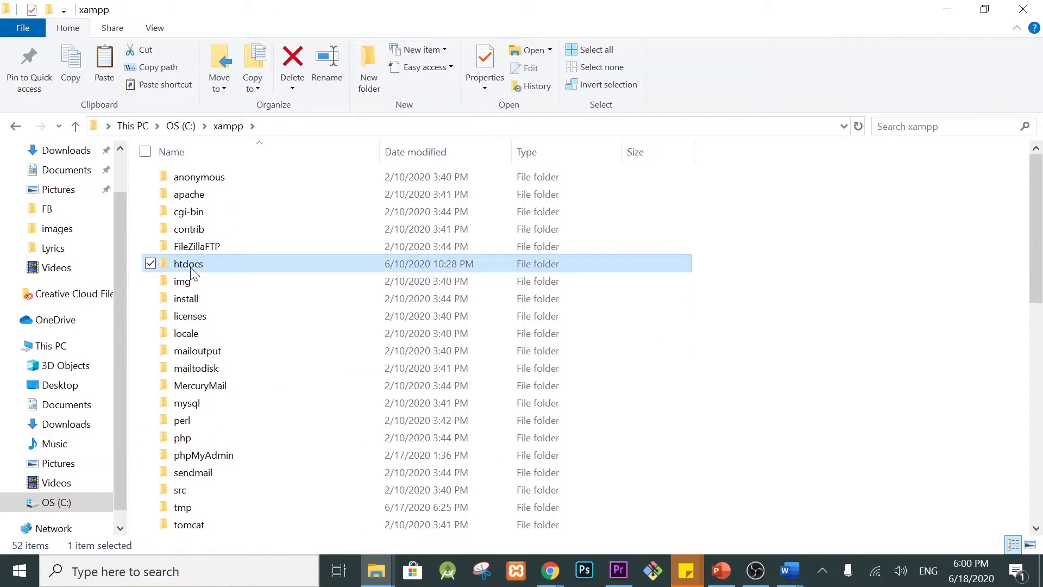
Step: Create a firstweb folder in htdocs and paste the WordPress files into it
click(368, 90)
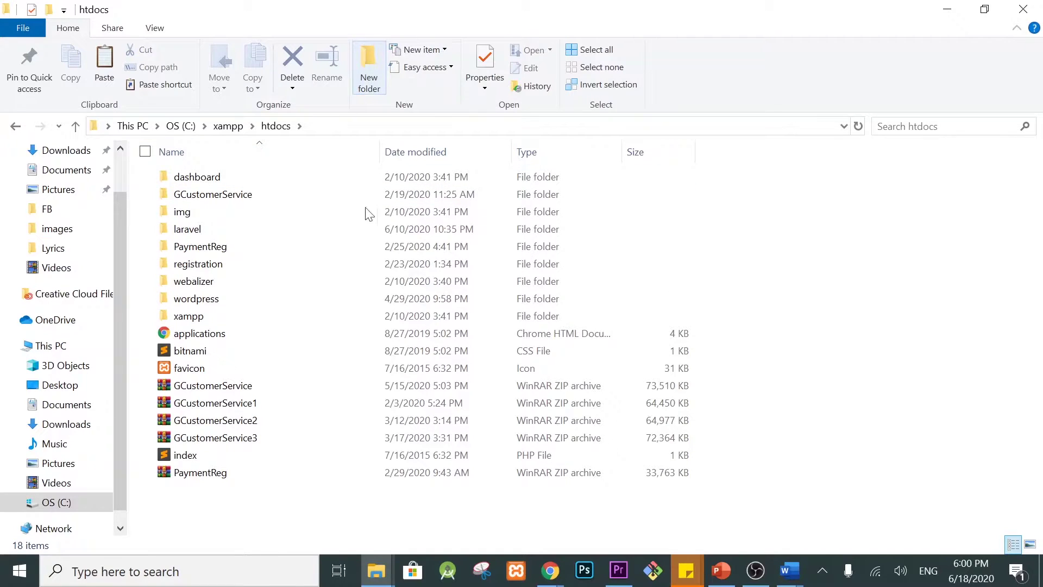
text(fir)
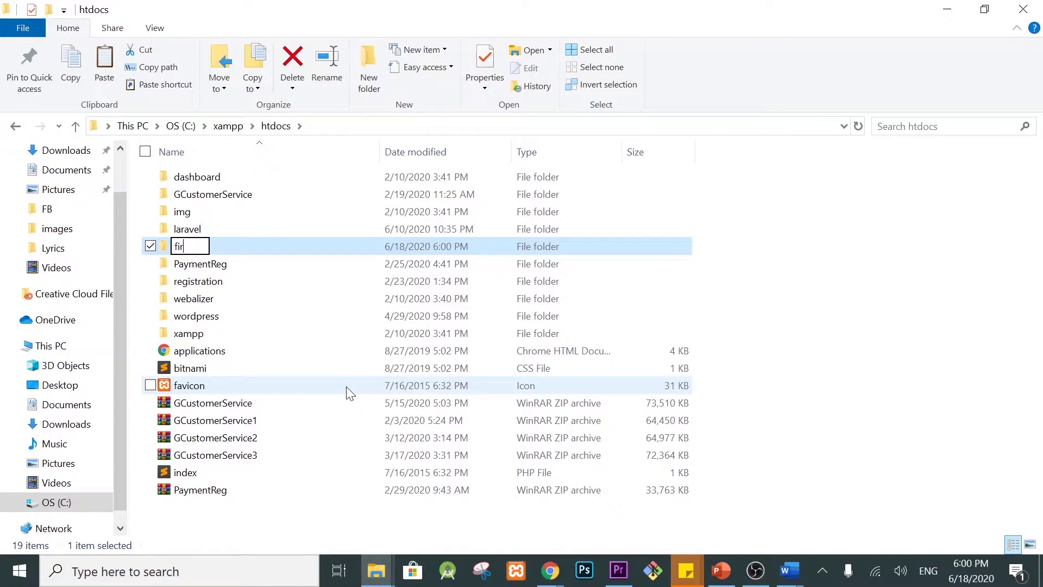
text(stweb)
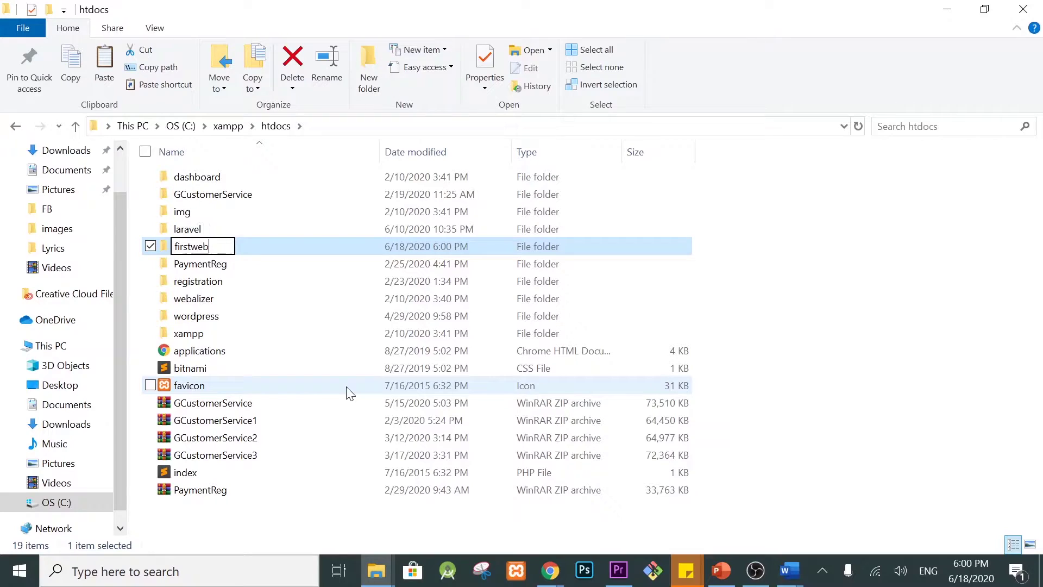
key(Return)
key(Return)
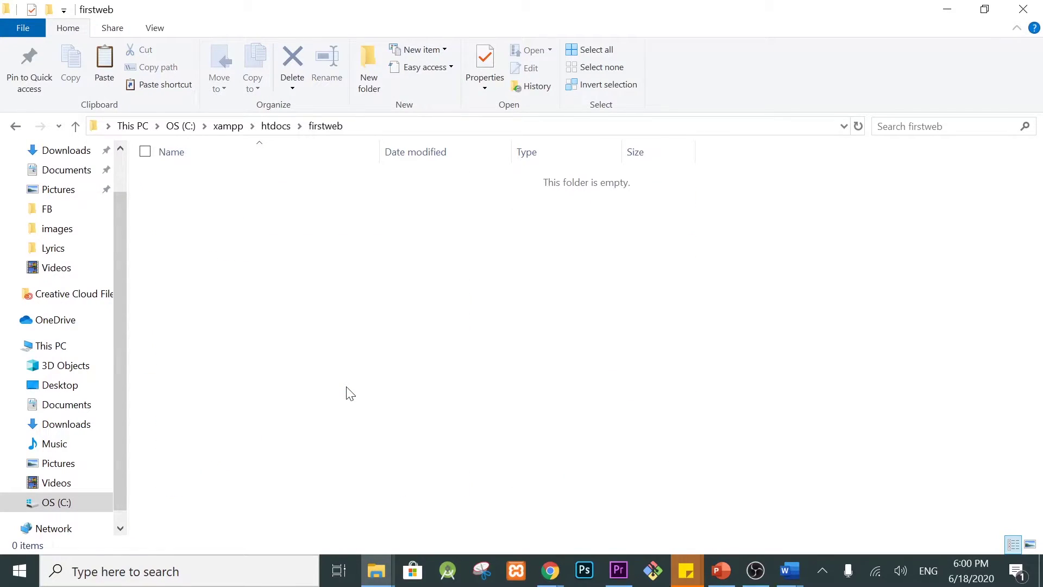
key(ctrl+v)
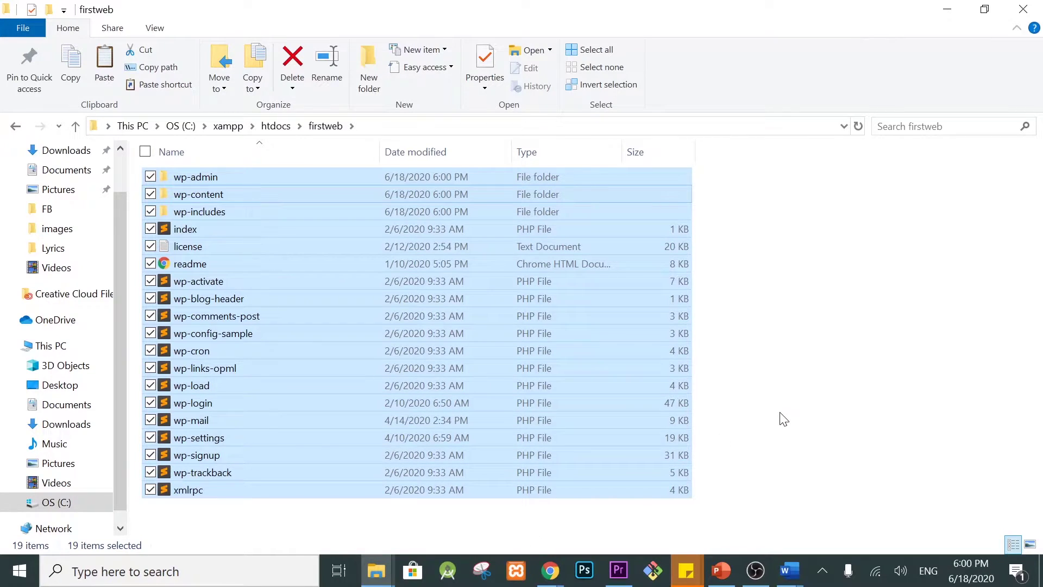
click(529, 536)
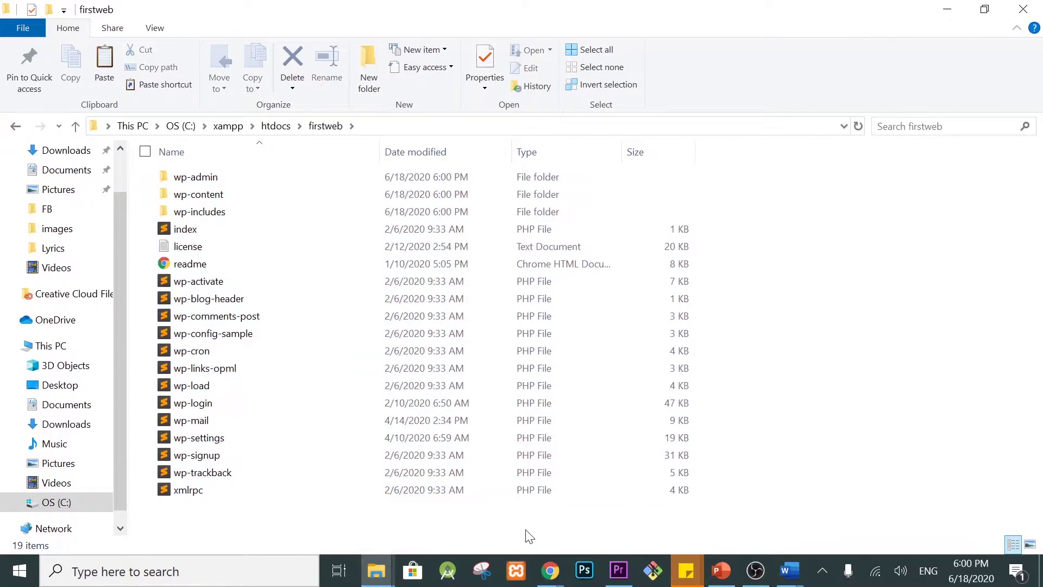
Step: Launch XAMPP Control Panel and start the Apache and MySQL modules
click(516, 577)
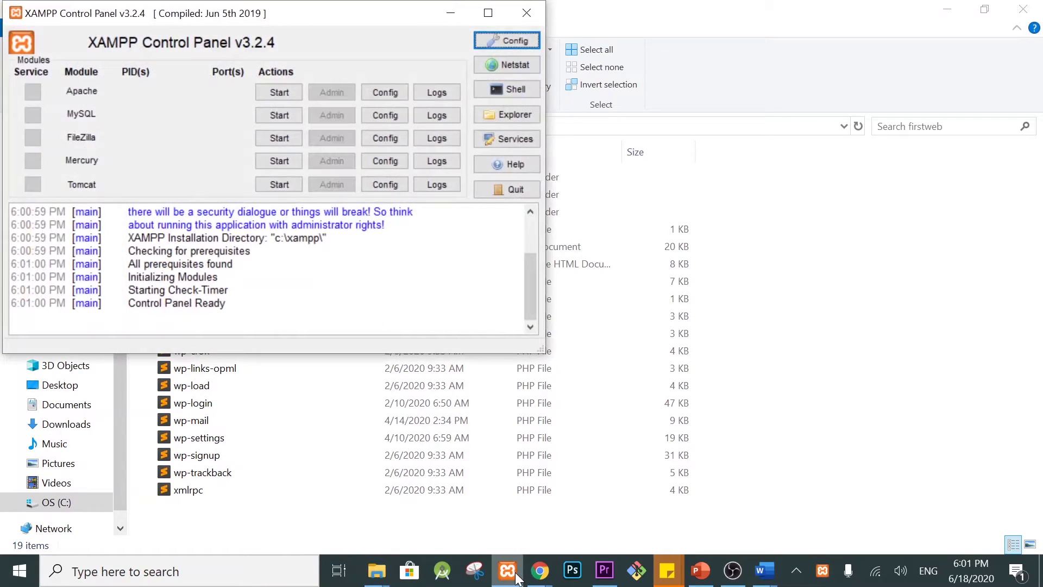
click(277, 93)
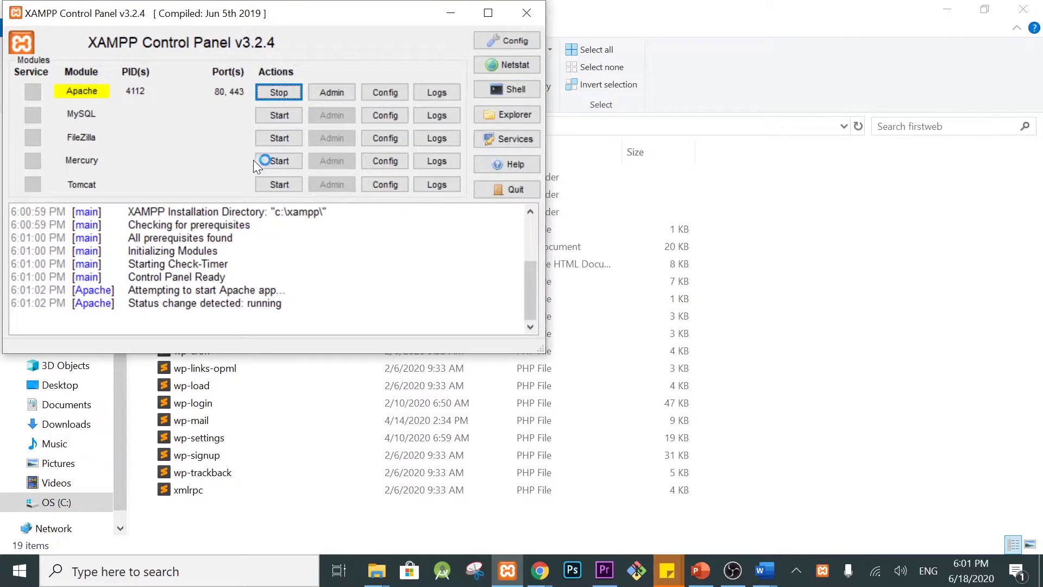
click(280, 115)
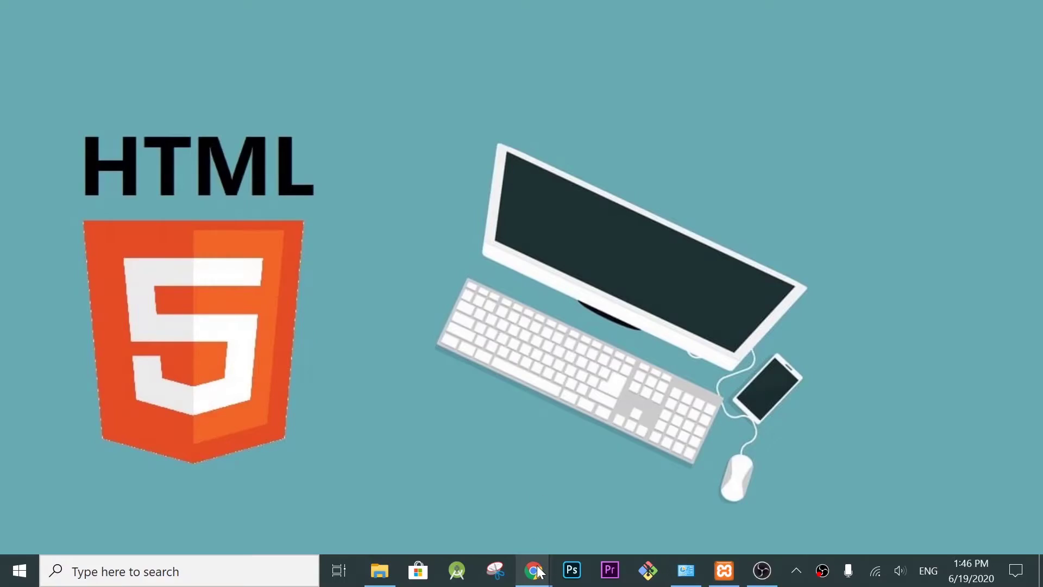
Step: Load localhost/firstweb in a new Chrome tab and dismiss the translation prompt
mouse_move(537, 570)
click(701, 502)
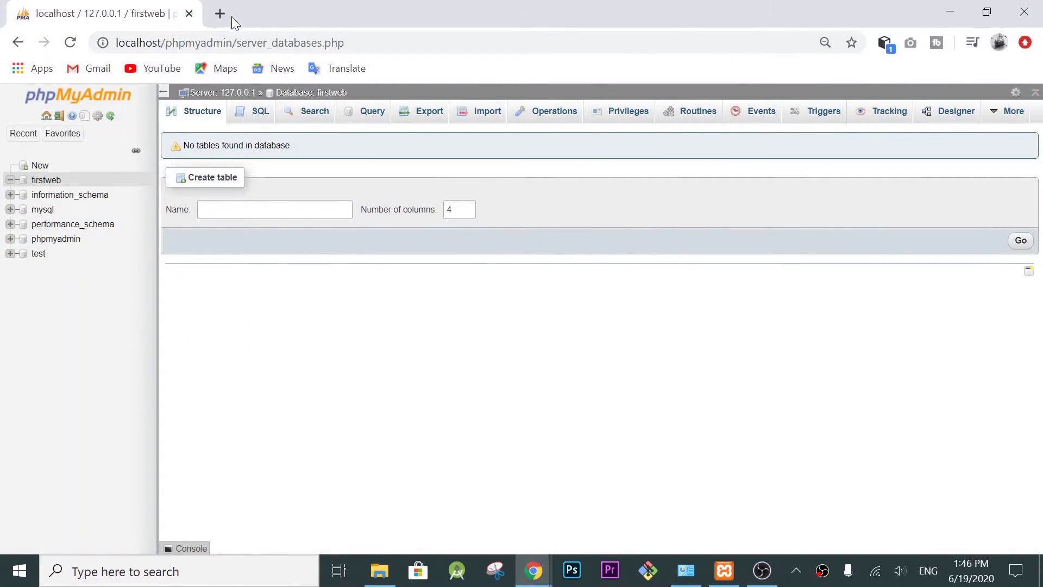
click(231, 17)
text(localhost)
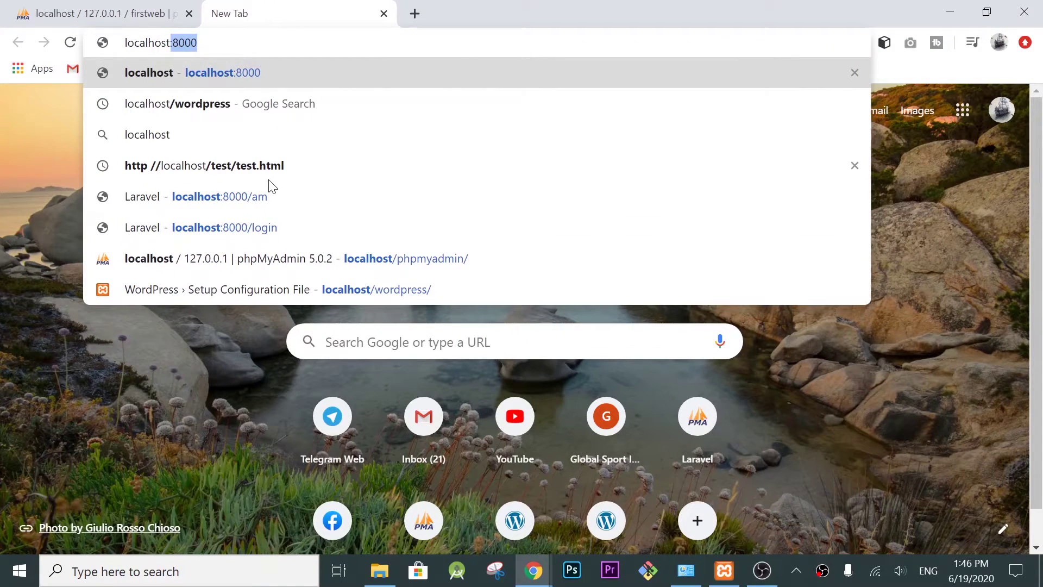
text(/fi)
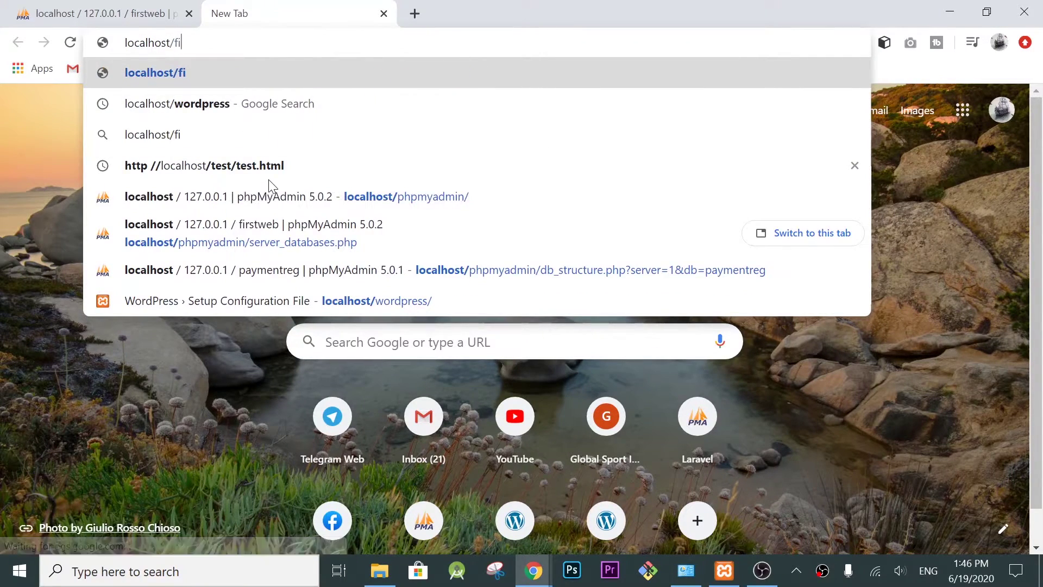
text(rstweb)
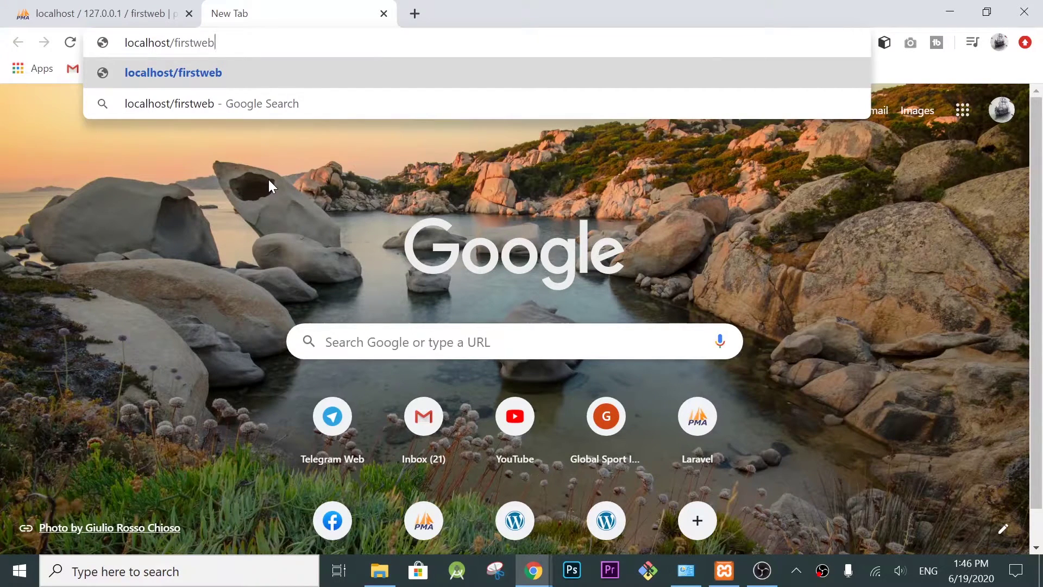
key(Return)
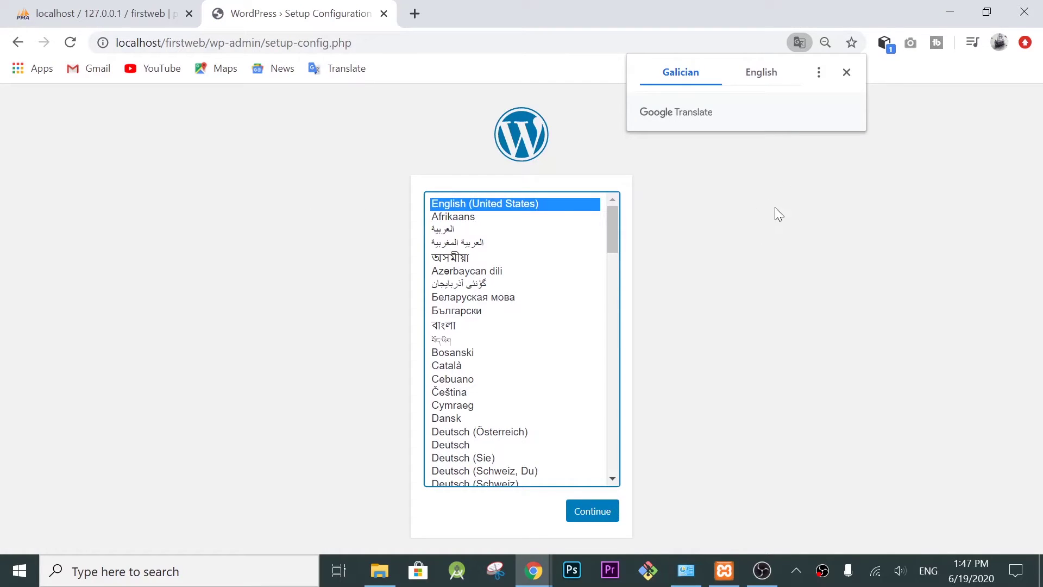
click(774, 76)
click(847, 72)
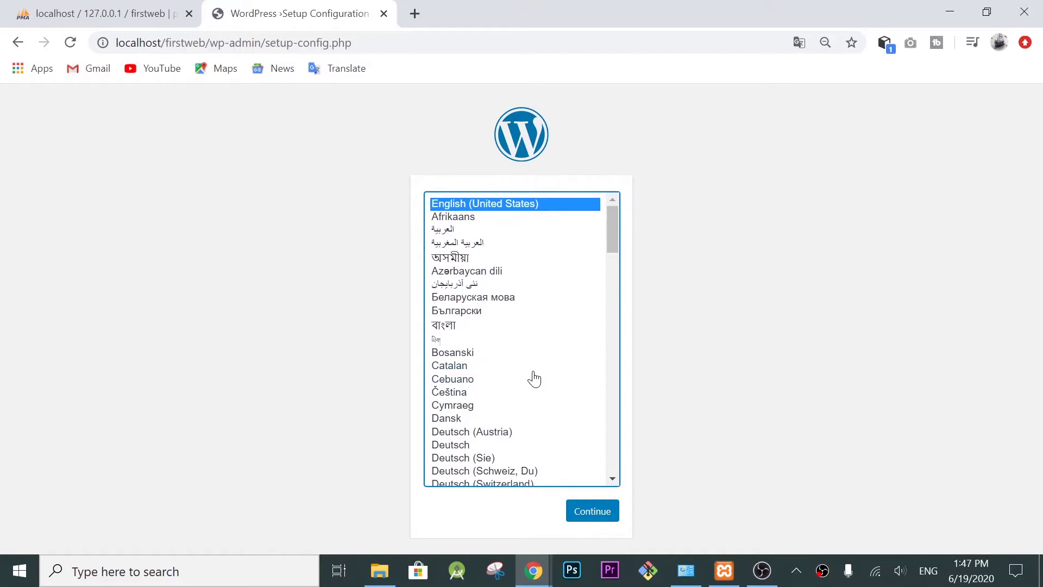
Step: Continue with English (United States) and highlight the five required database details
scroll(534, 379, down, 20)
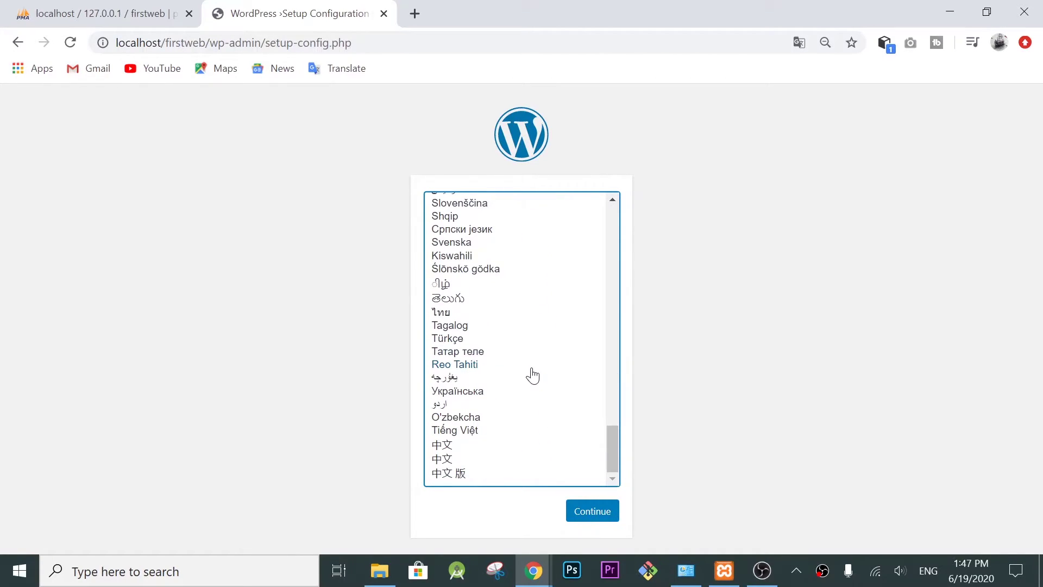
drag(614, 448, 596, 226)
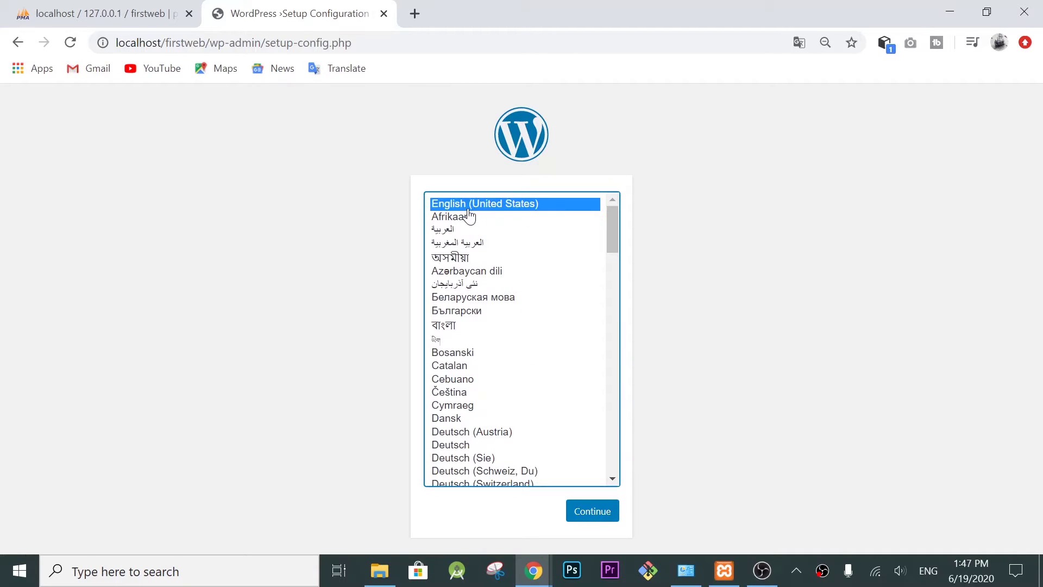
click(589, 516)
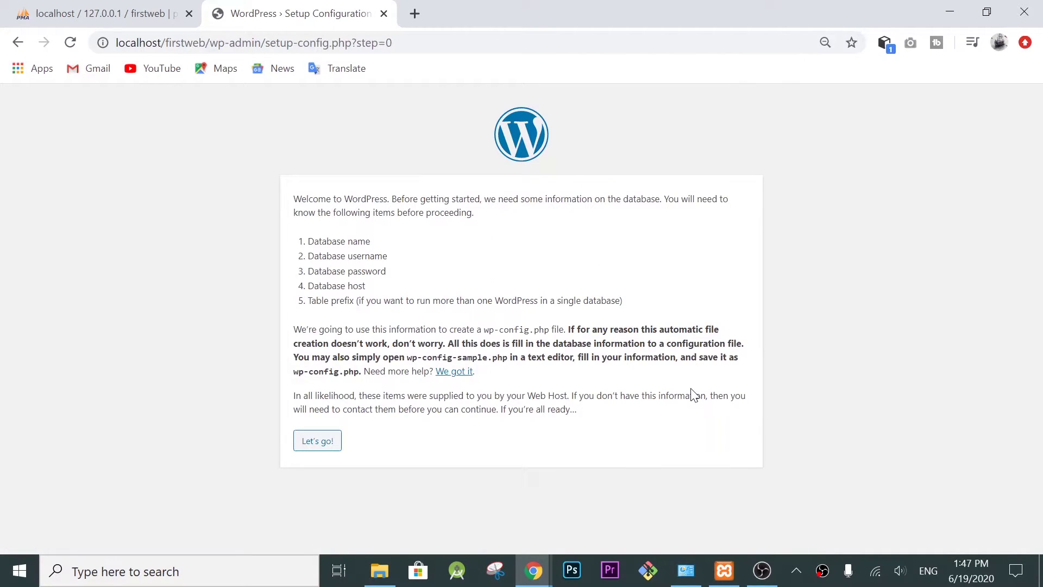
drag(307, 241, 365, 241)
drag(307, 255, 387, 256)
drag(307, 271, 385, 271)
drag(307, 285, 362, 285)
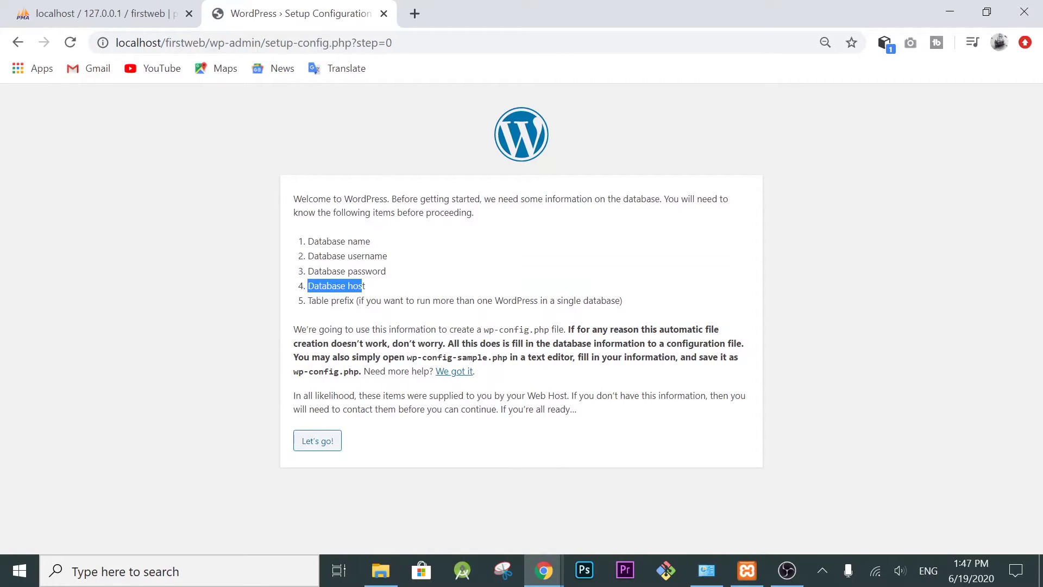
drag(307, 300, 634, 304)
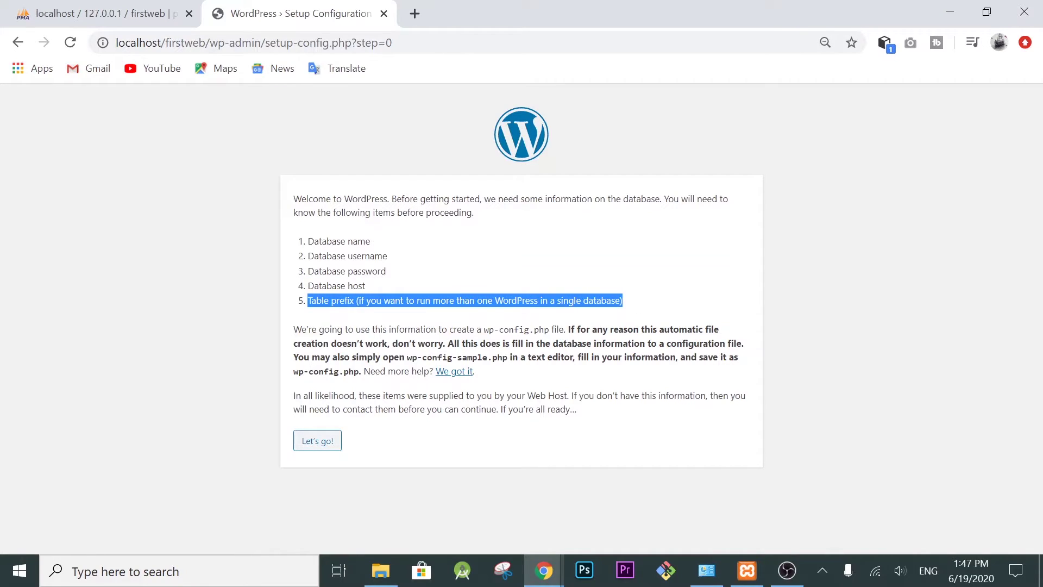
Step: Enter database name firstweb, username root and a blank password
click(318, 441)
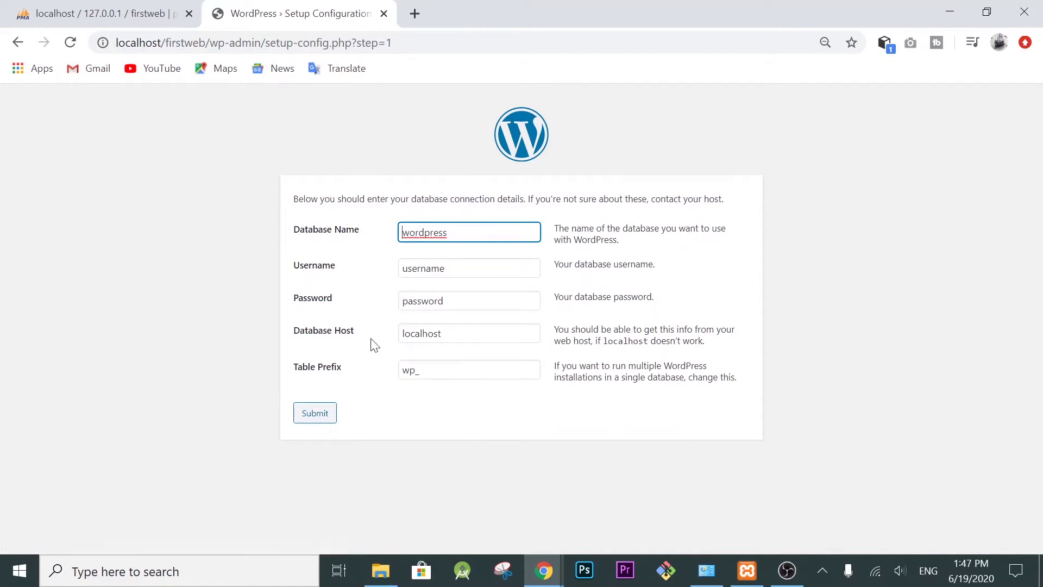
click(352, 236)
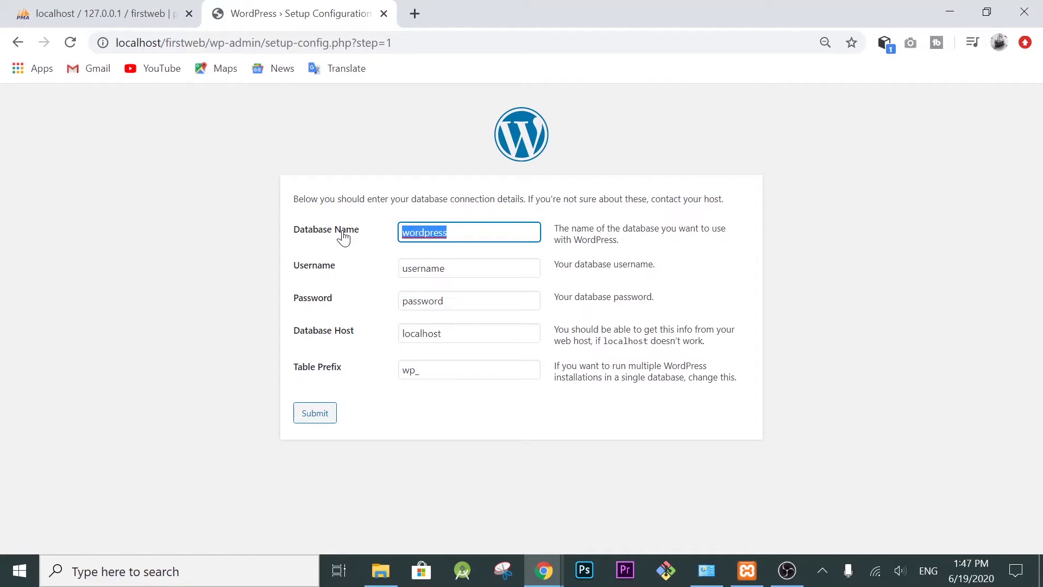
text(firstweb)
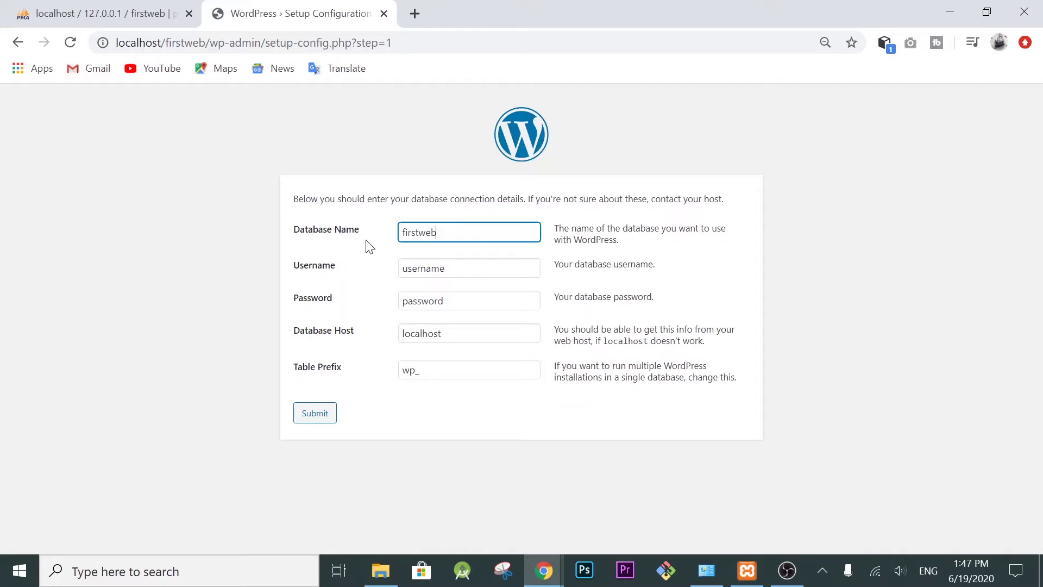
key(Tab)
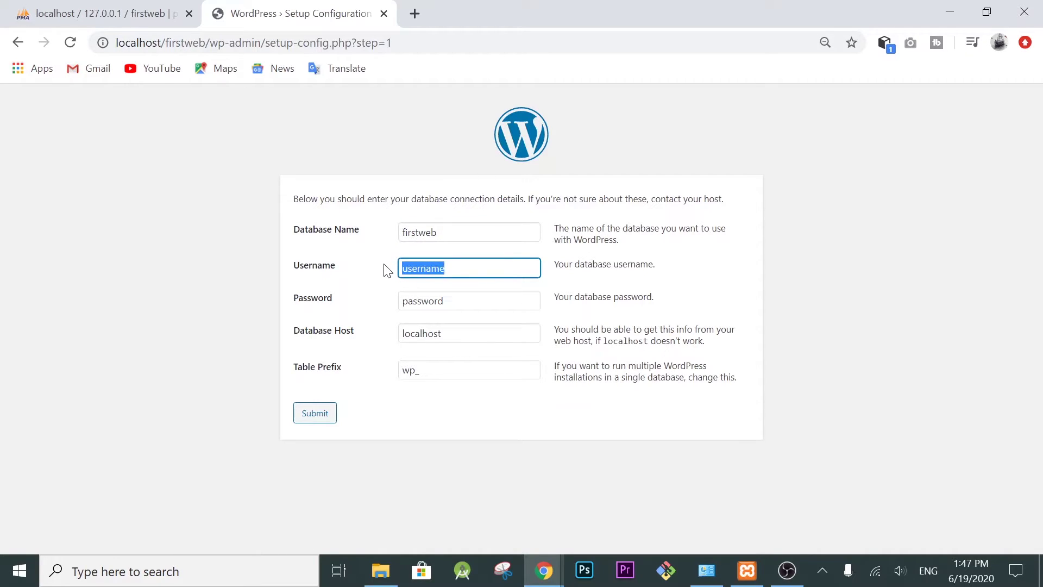
text(root)
drag(459, 302, 379, 301)
key(BackSpace)
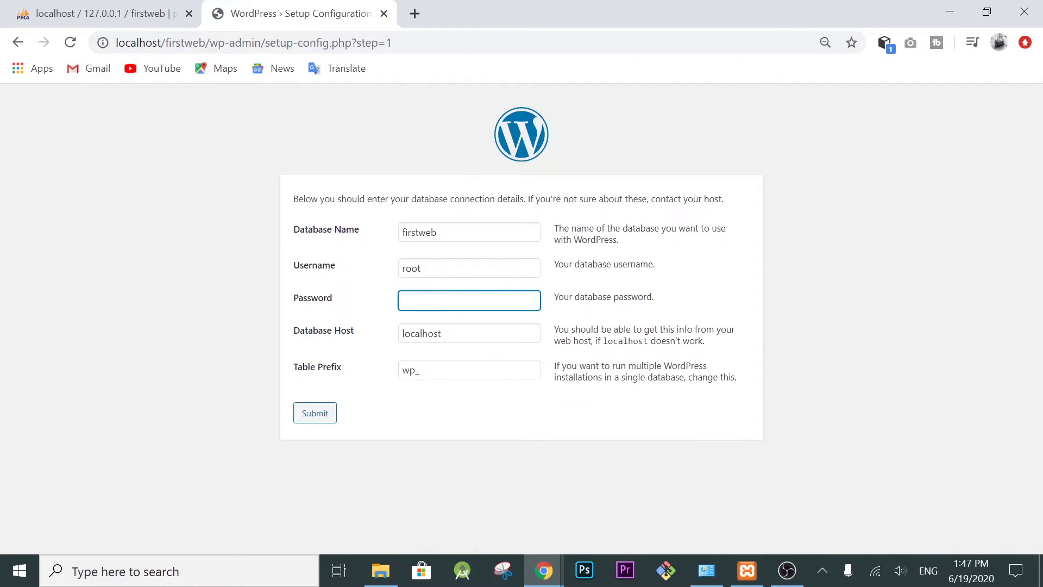
Step: Keep host localhost, set the table prefix to fw_, and submit the details
drag(443, 333, 397, 342)
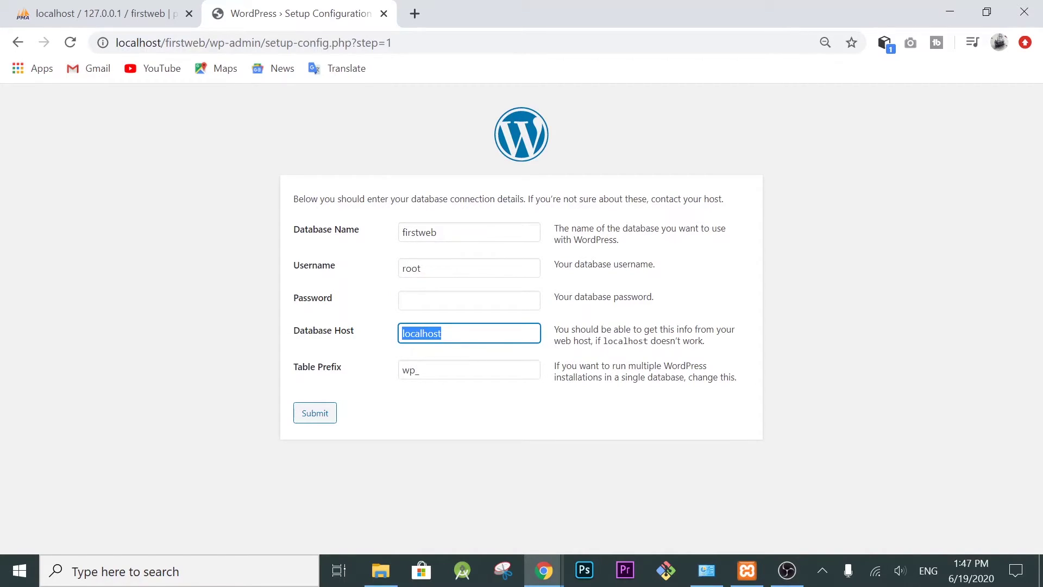
click(434, 370)
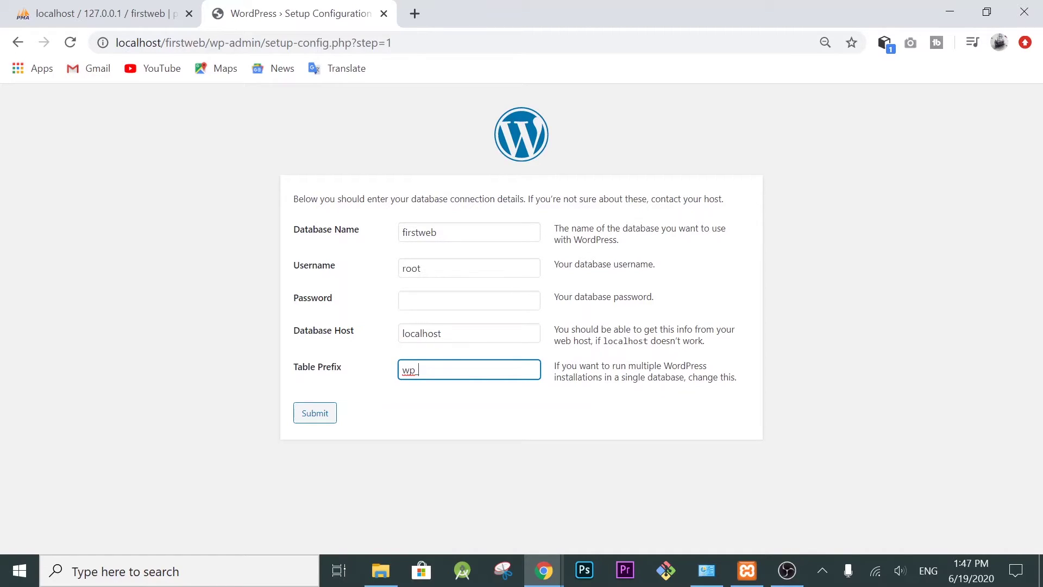
drag(416, 370, 400, 378)
text(f)
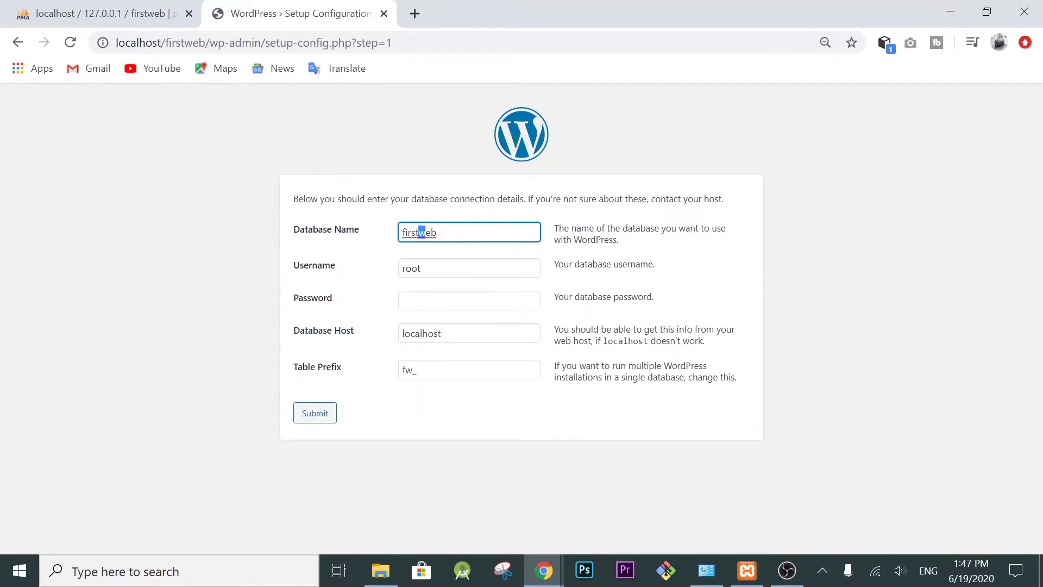
click(316, 419)
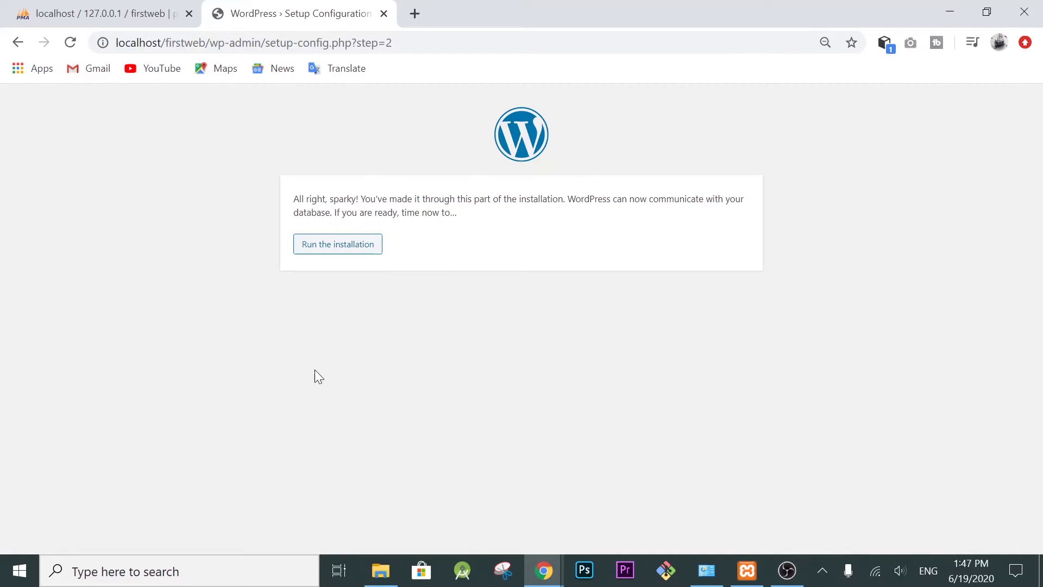
Step: Set the site title to 'My First Website'
click(331, 250)
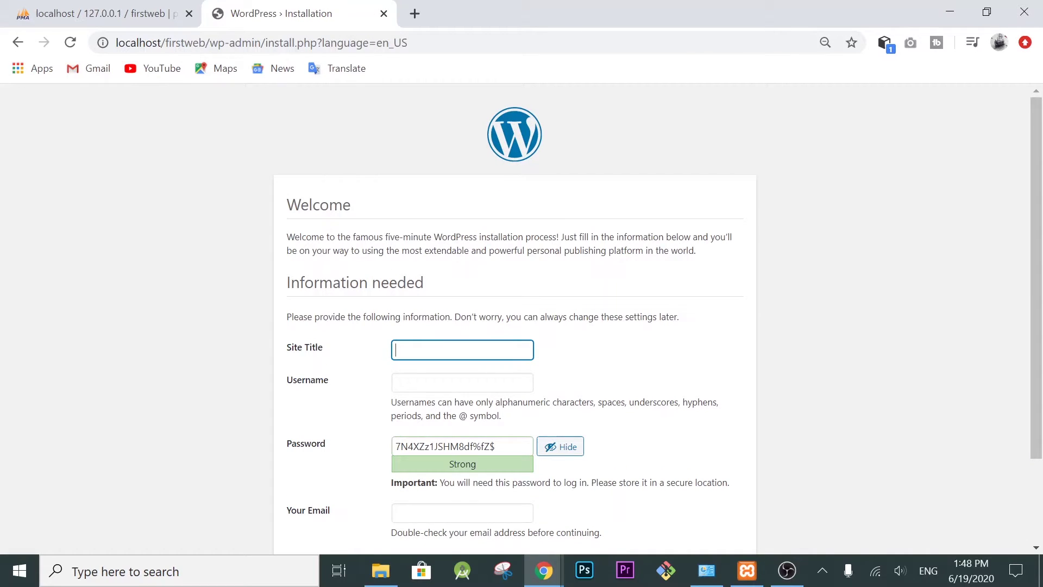
text(FirstWebsite)
click(416, 351)
text(My)
Step: Hide the generated password, enter an admin e-mail address, and submit the form
scroll(522, 319, down, 2)
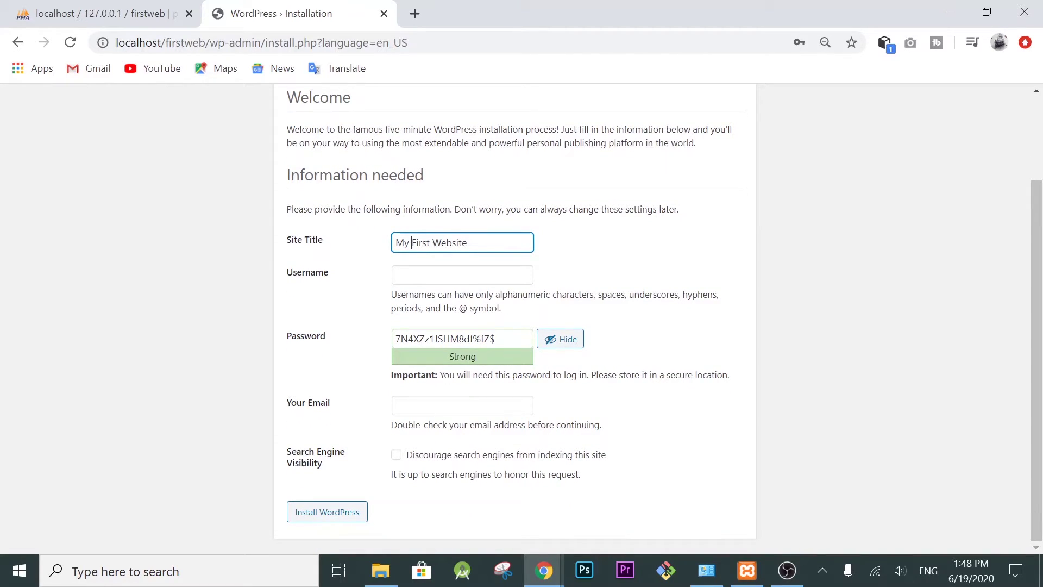
drag(497, 338, 387, 344)
click(568, 339)
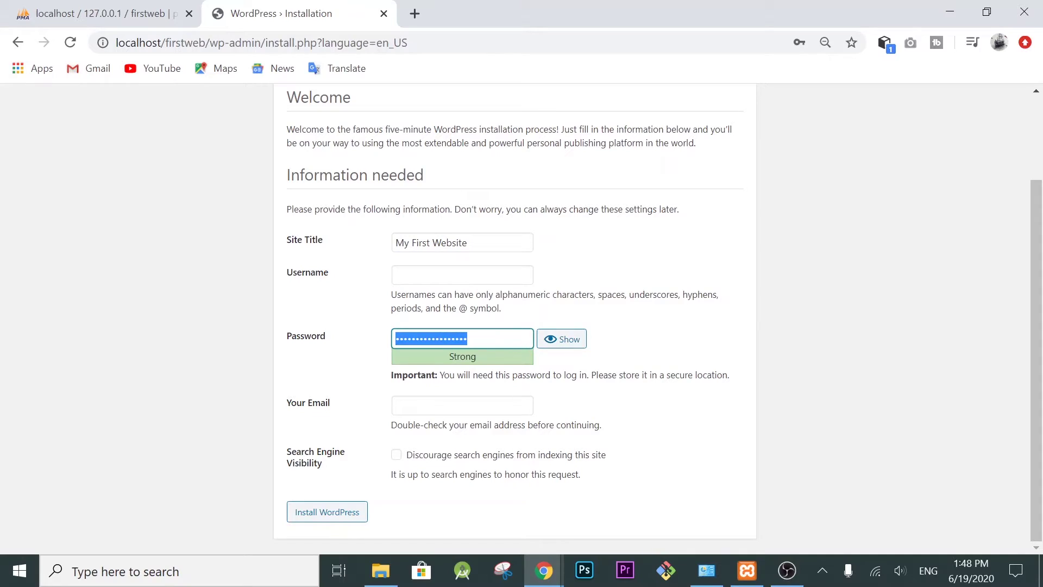
click(462, 405)
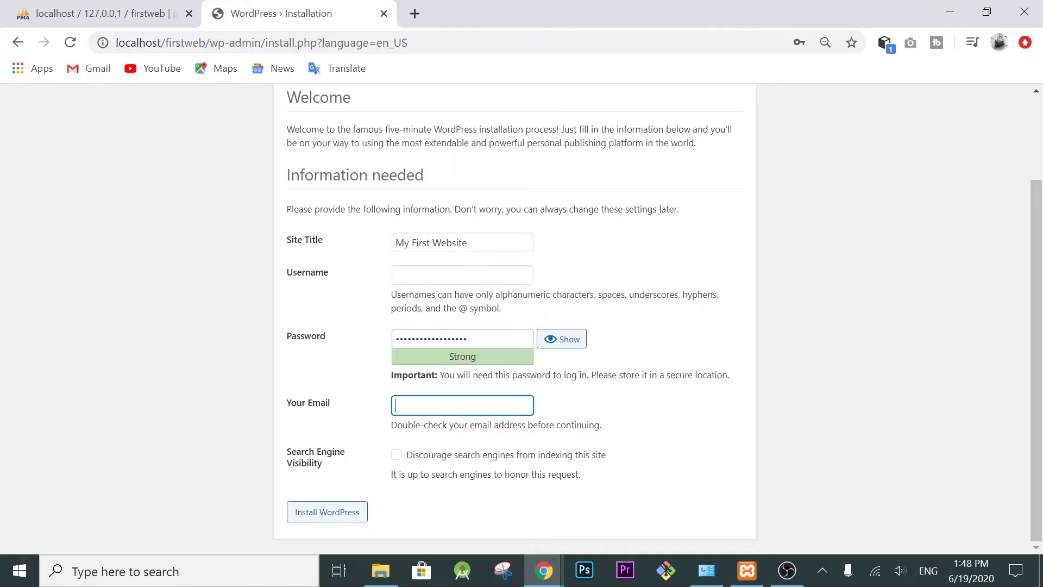
text(ebbe)
key(BackSpace)
key(BackSpace)
key(BackSpace)
click(348, 516)
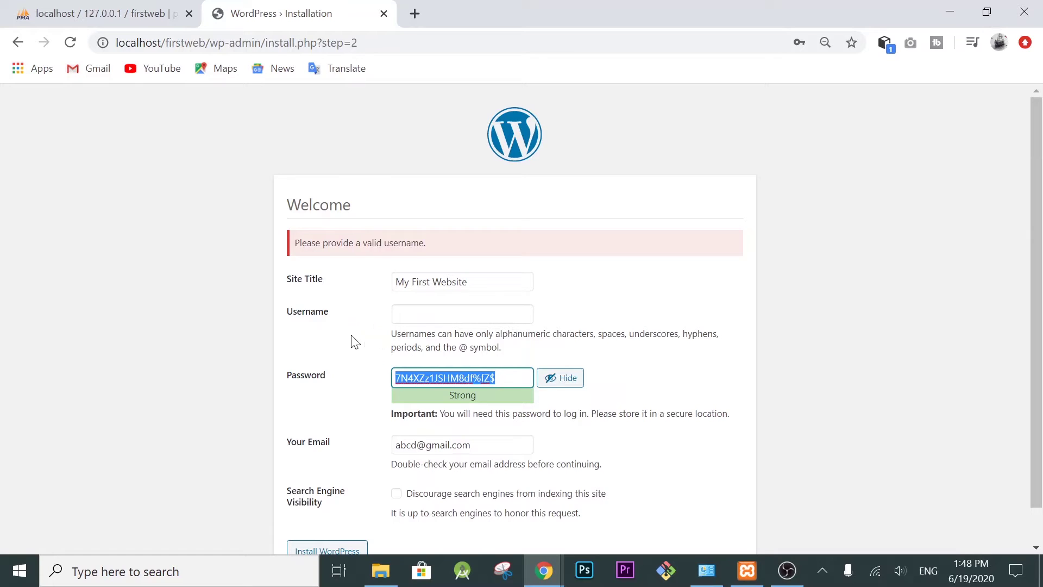
Step: Fill in the missing username as 'admin'
click(462, 314)
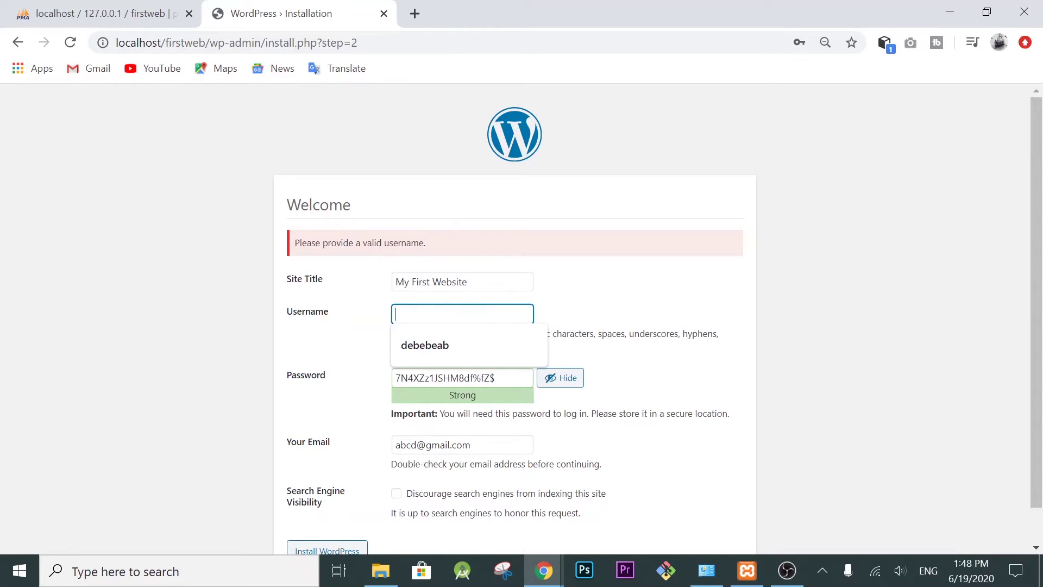
text(admin)
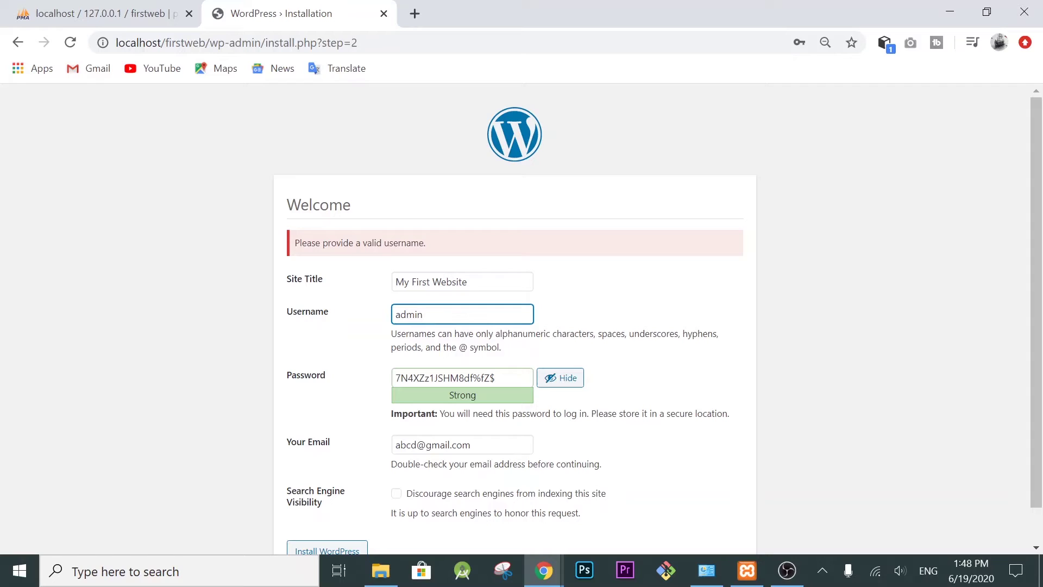
scroll(430, 422, down, 1)
Step: Install WordPress, save the admin login in Chrome, and log in with the autofilled credentials
click(338, 514)
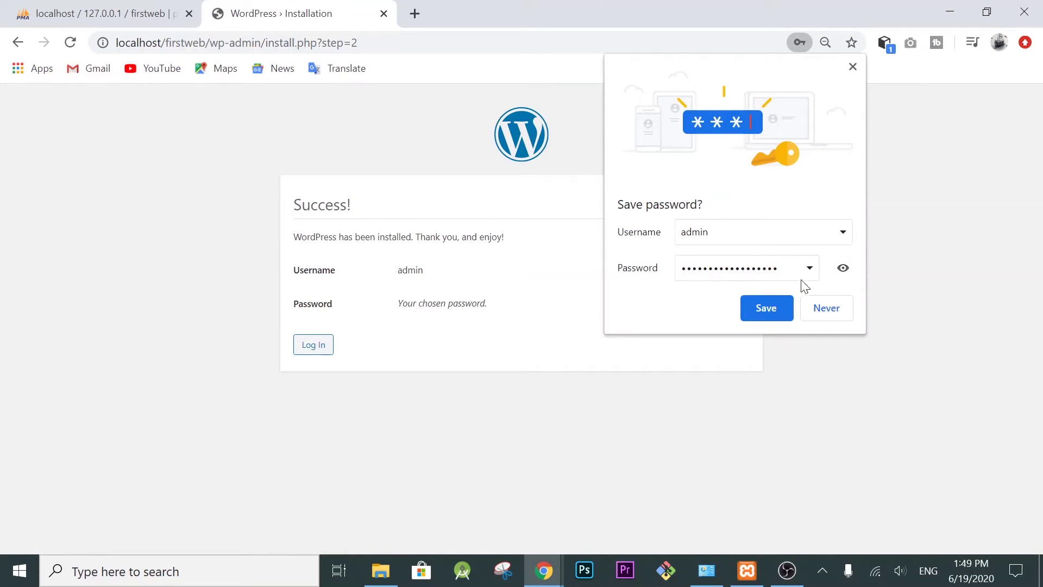
click(758, 313)
click(306, 347)
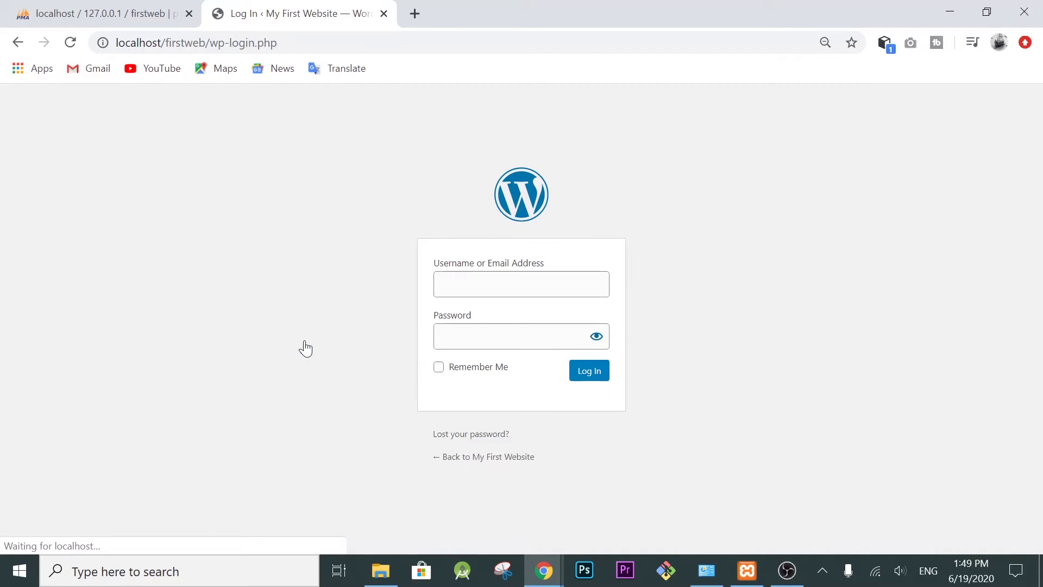
click(589, 372)
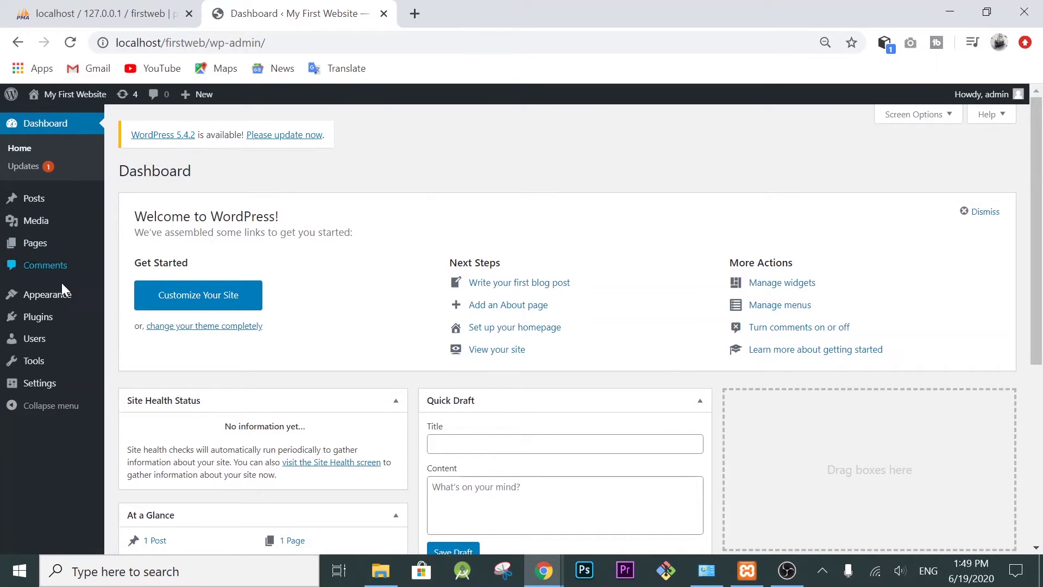
Step: Dismiss the Welcome to WordPress panel and look over the dashboard's sidebar and account menus
click(981, 211)
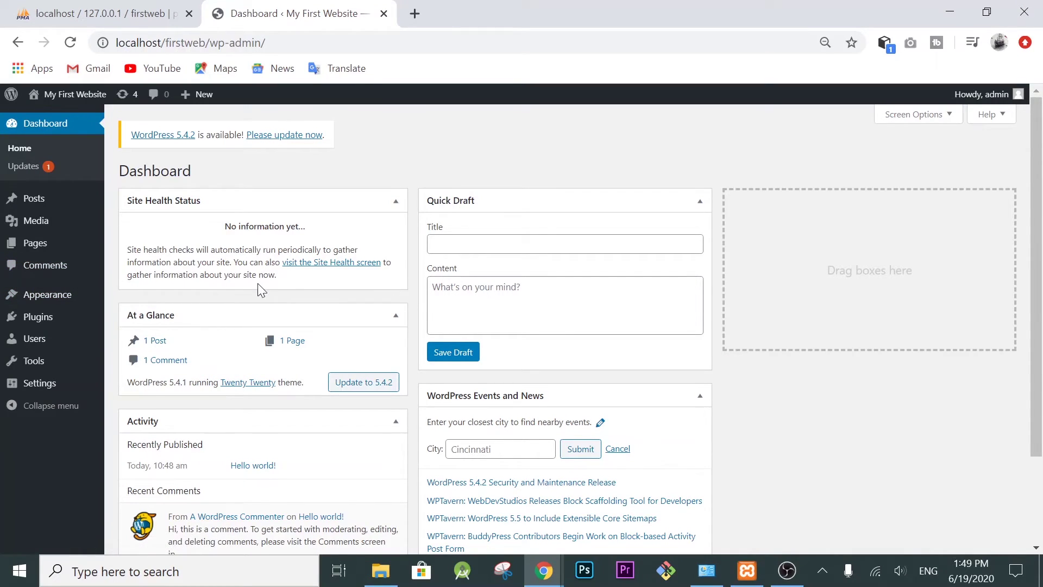
scroll(260, 291, down, 3)
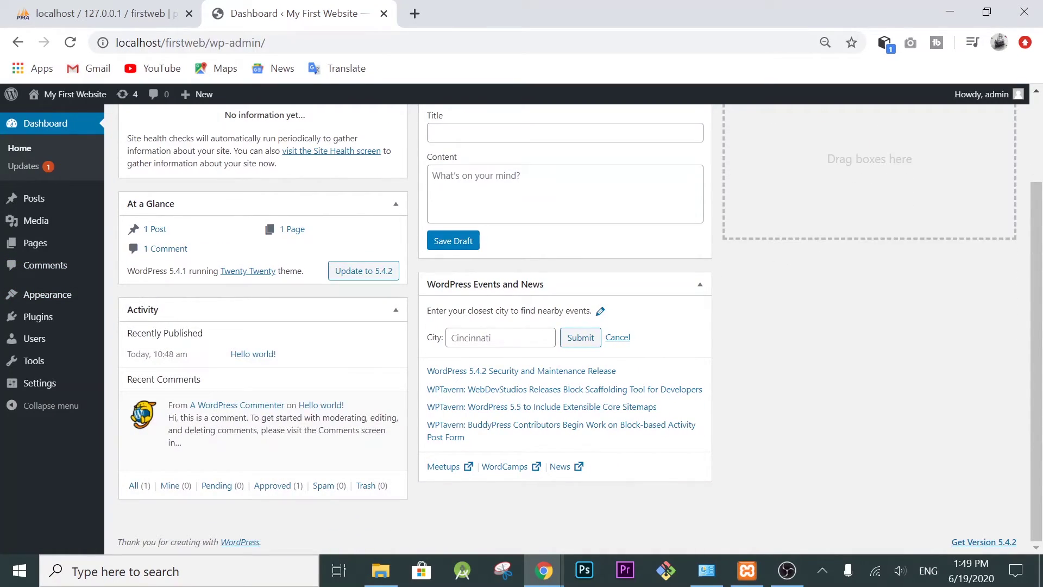
scroll(516, 374, up, 3)
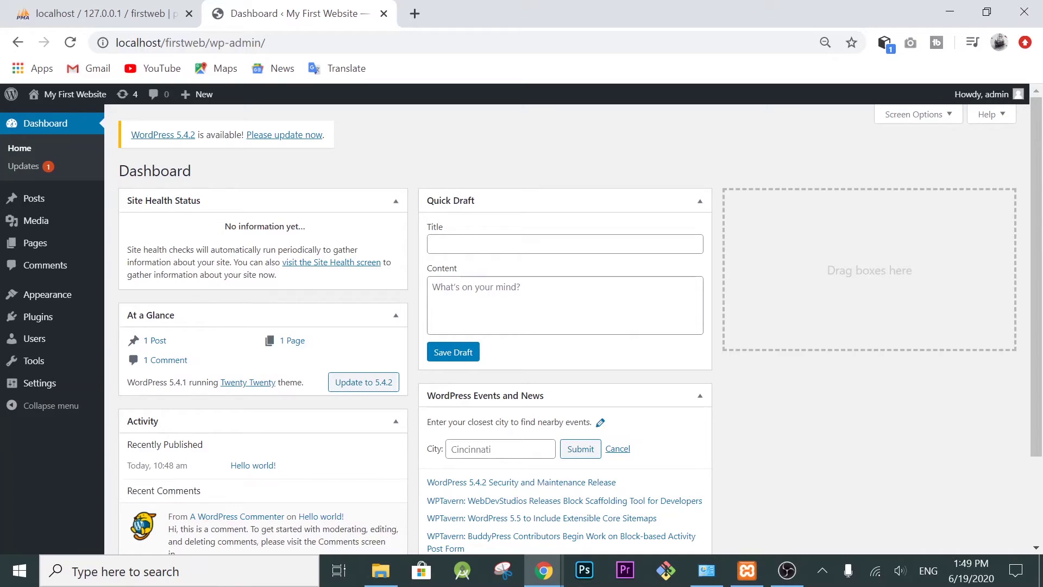
mouse_move(38, 206)
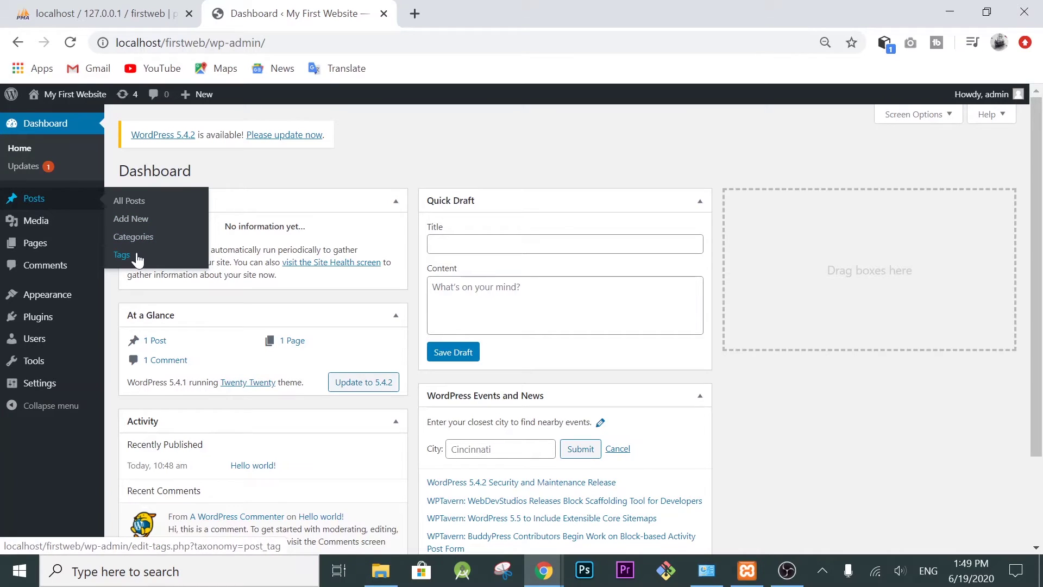
mouse_move(34, 224)
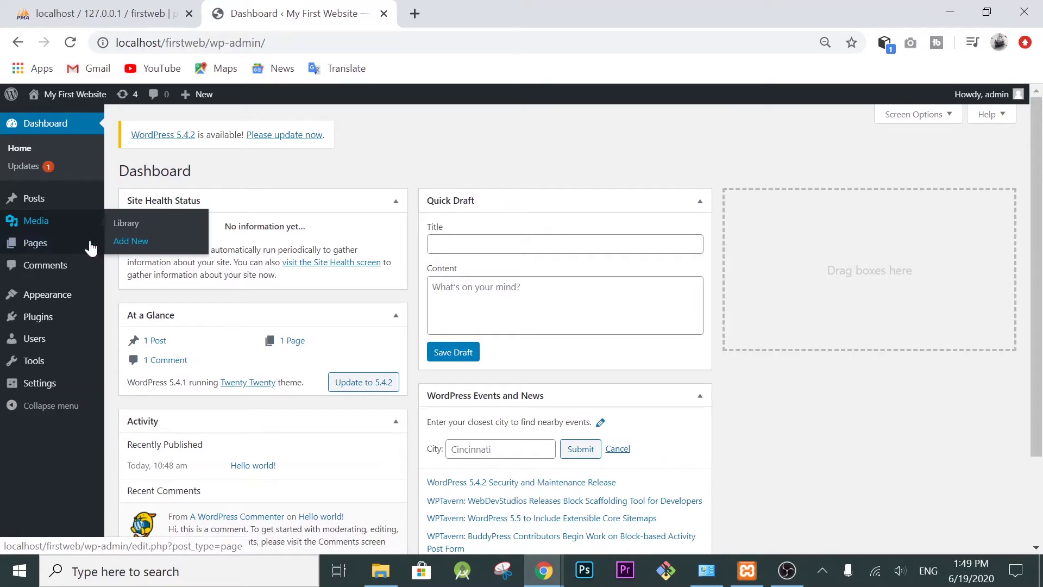
mouse_move(32, 248)
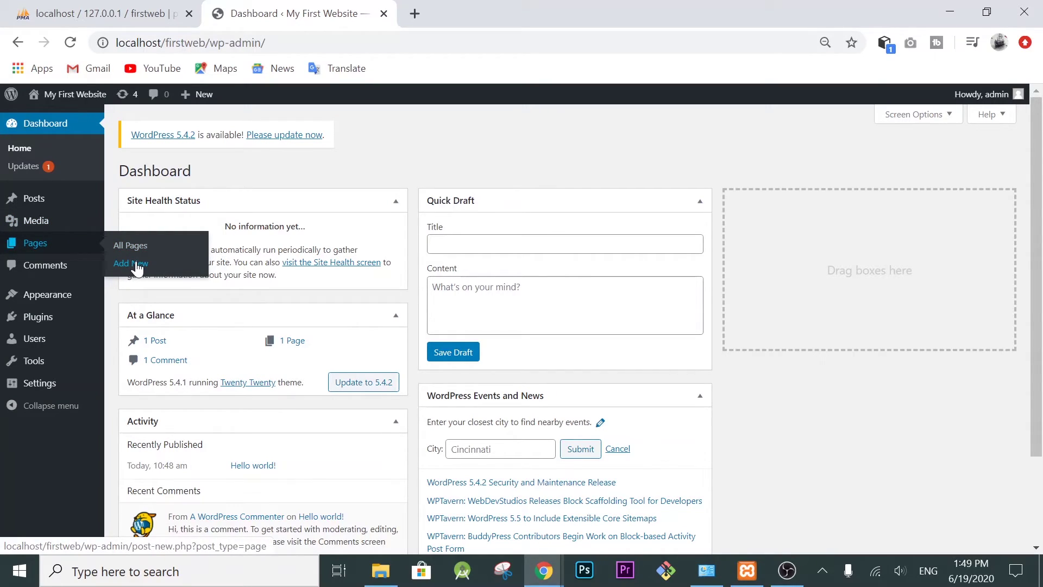
mouse_move(47, 299)
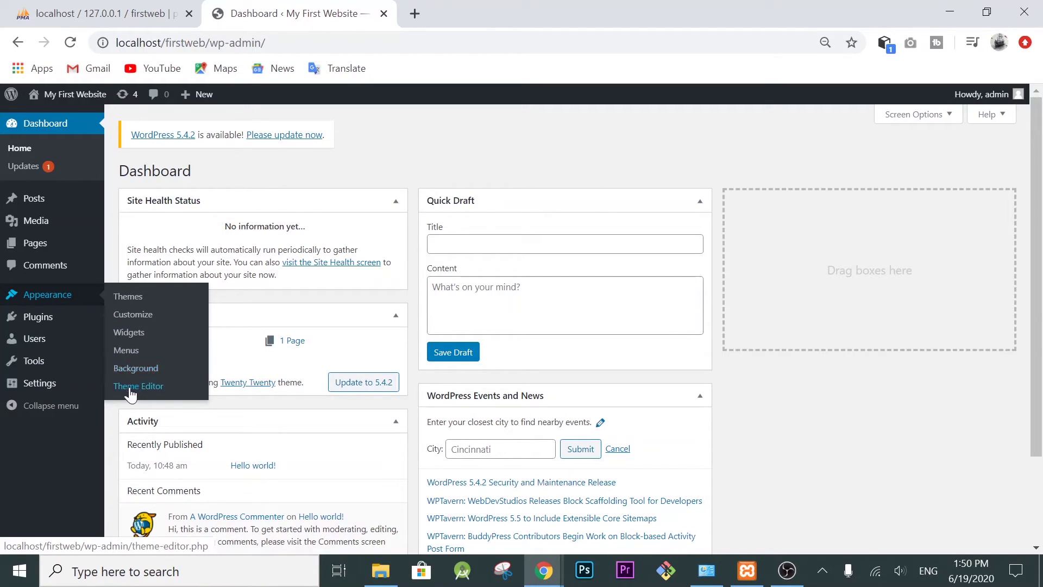
mouse_move(28, 323)
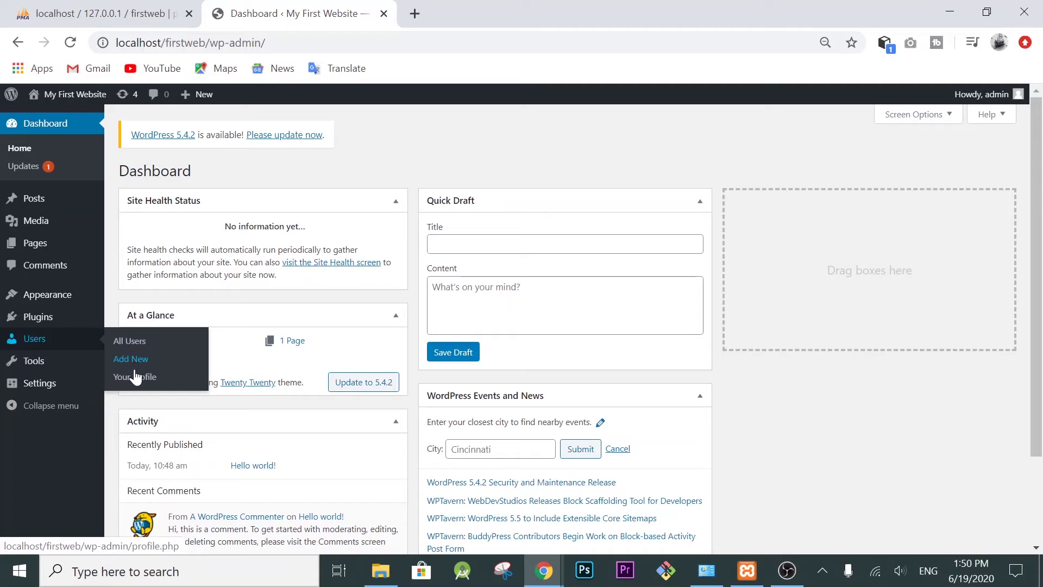
mouse_move(31, 368)
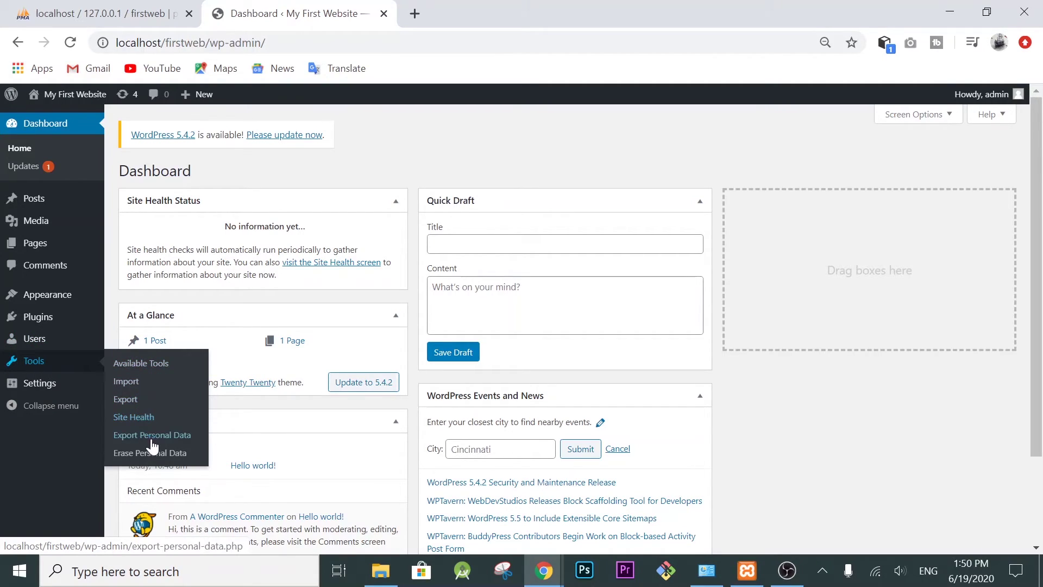
mouse_move(41, 397)
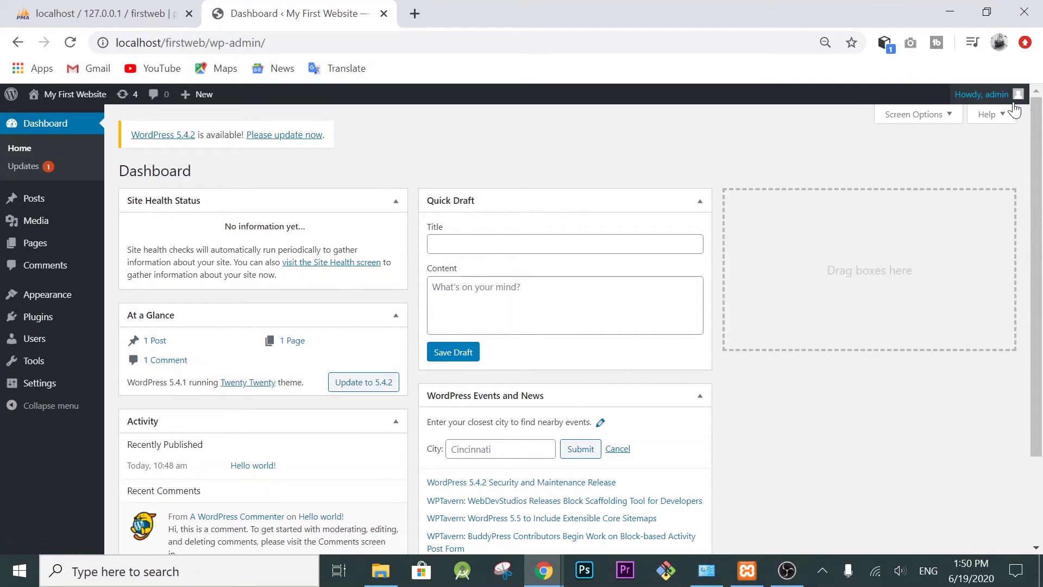
mouse_move(994, 95)
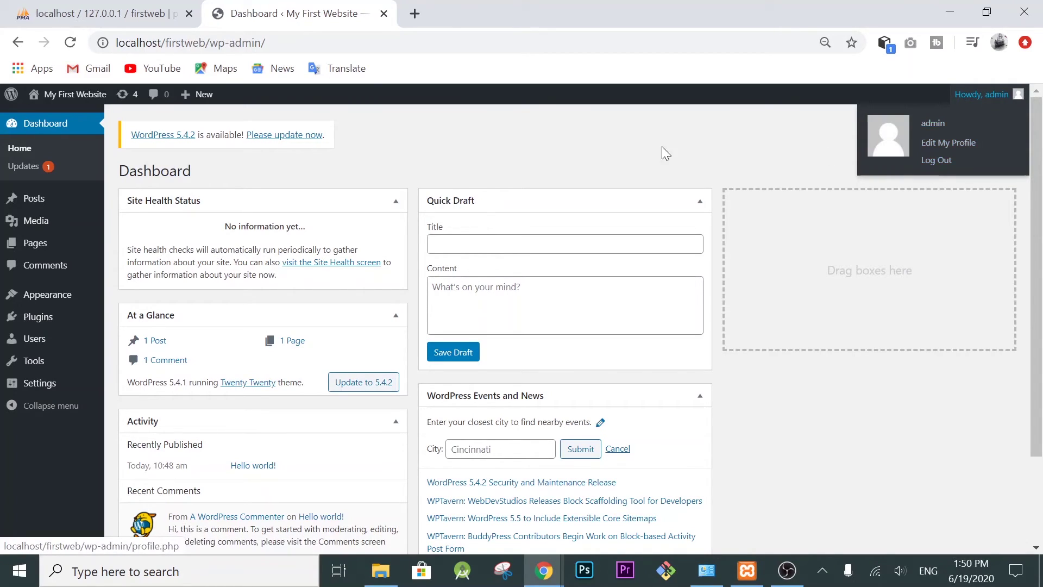
Step: Visit the My First Website front page at localhost/firstweb and scroll through the Hello world! post and sidebar
click(62, 102)
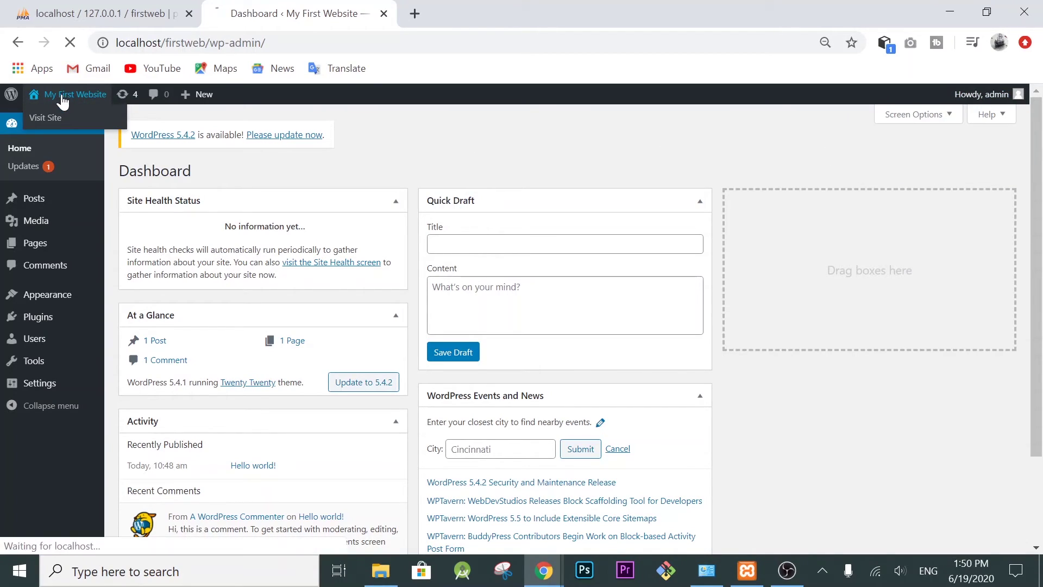
scroll(351, 318, down, 9)
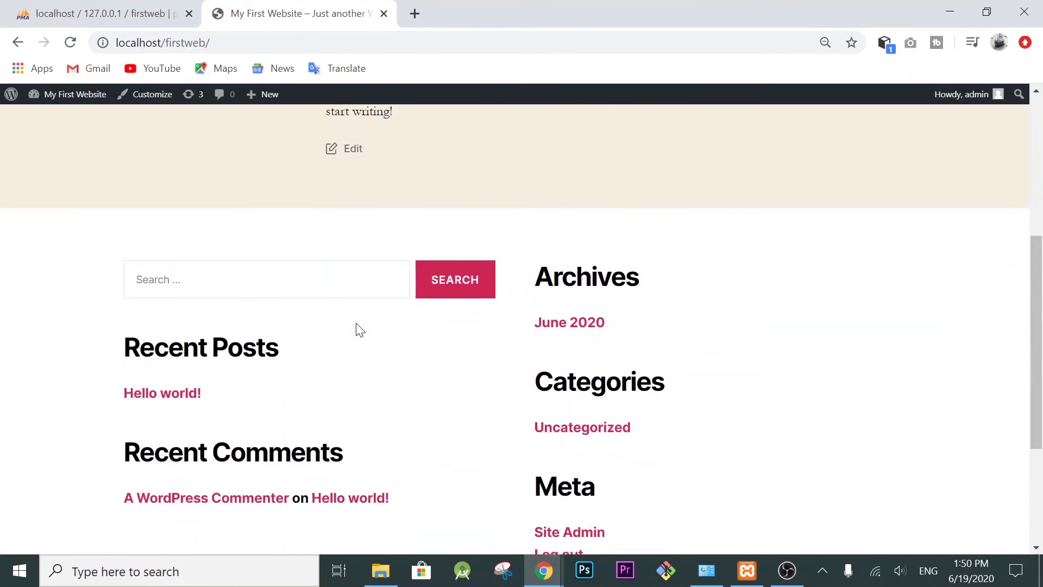
scroll(352, 319, up, 10)
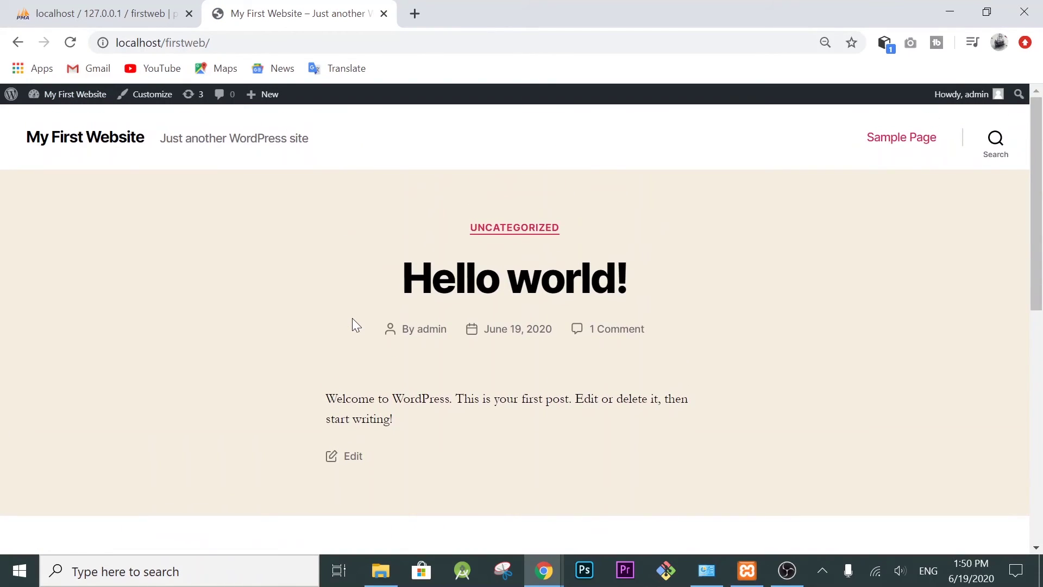
scroll(352, 319, down, 10)
scroll(352, 319, up, 10)
scroll(352, 319, down, 10)
scroll(451, 234, up, 7)
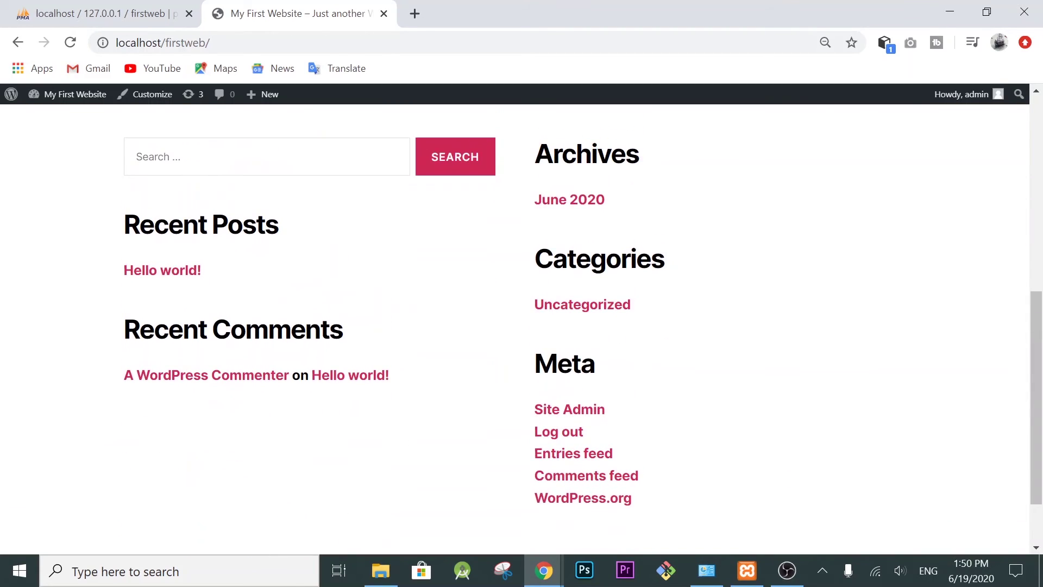
scroll(431, 240, up, 3)
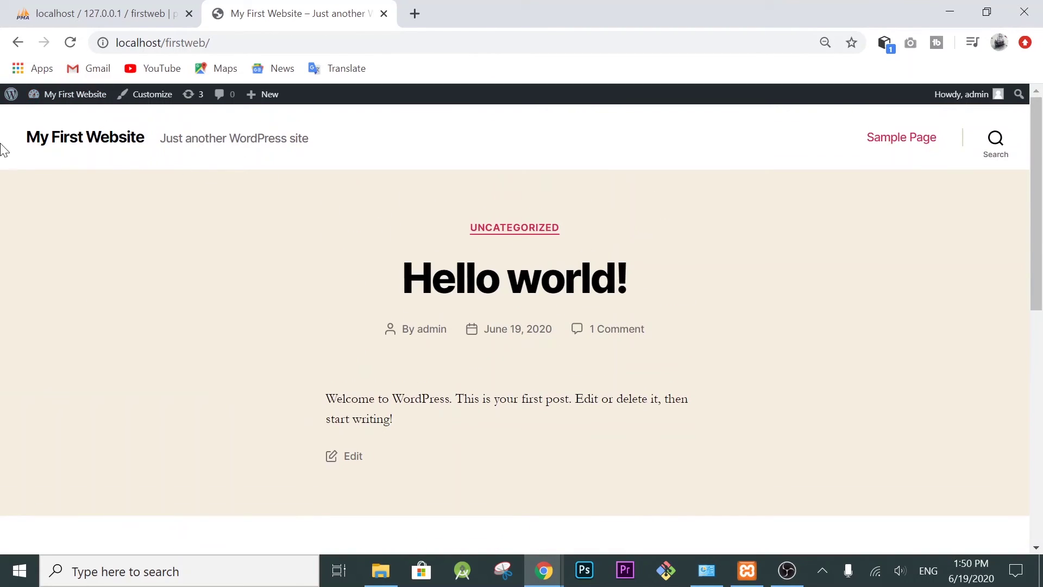